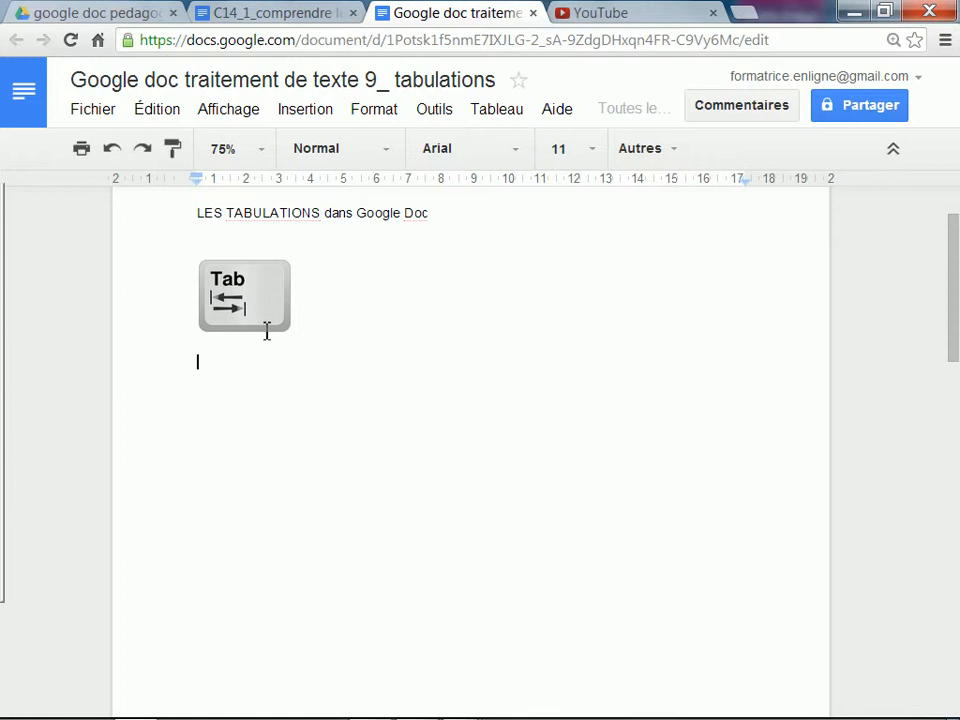
- Try the default tab positions on the empty line below the Tab key image and remove the inserted tabs
key(Tab)
key(Tab)
key(Tab)
key(Tab)
key(Tab)
key(Tab)
key(Tab)
key(BackSpace)
key(BackSpace)
key(BackSpace)
key(BackSpace)
key(BackSpace)
key(BackSpace)
key(BackSpace)
- Enter "Prénom Nom" on the empty line below the Tab key image
text(Prénm)
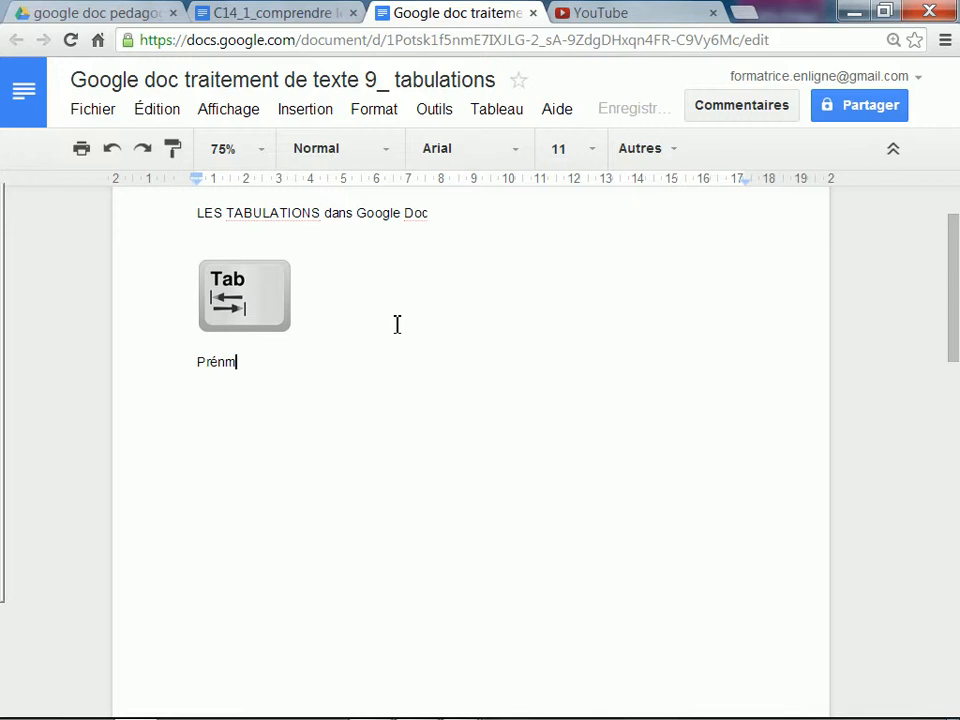
key(BackSpace)
text(om Nom)
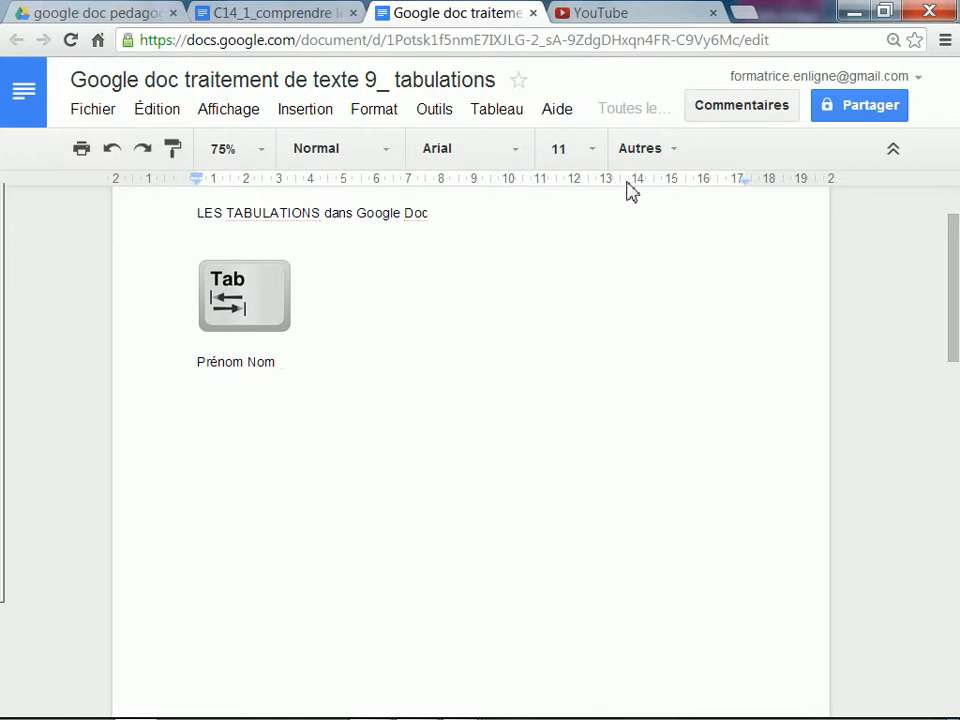
- Add a left tab stop at 10 cm and enter "date : le mercredi 19 novembre 2013" aligned to it
click(509, 180)
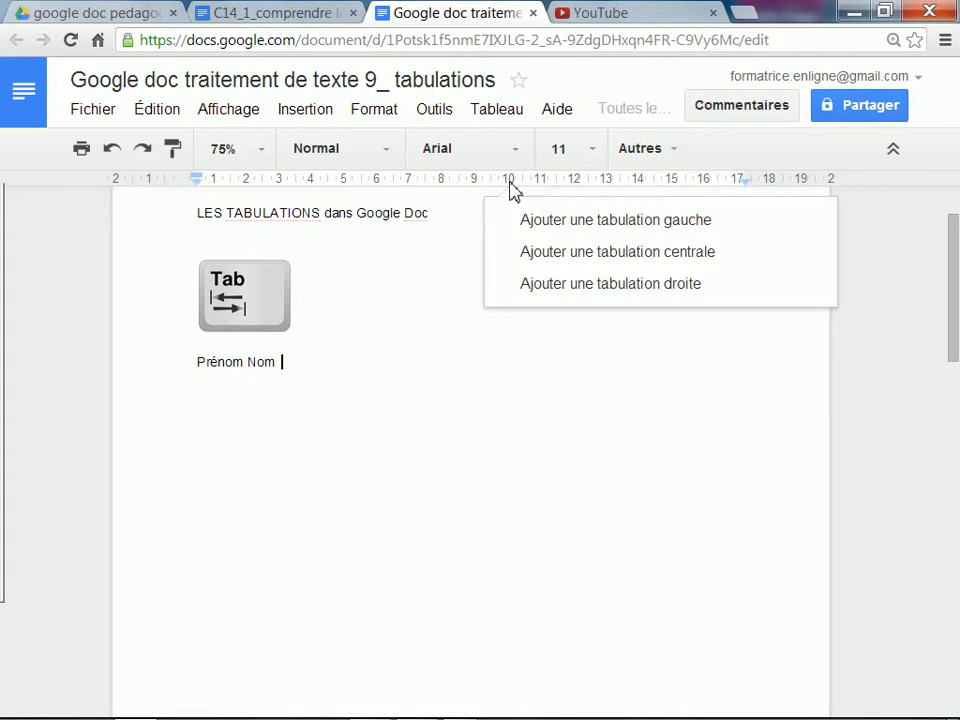
click(534, 229)
key(Tab)
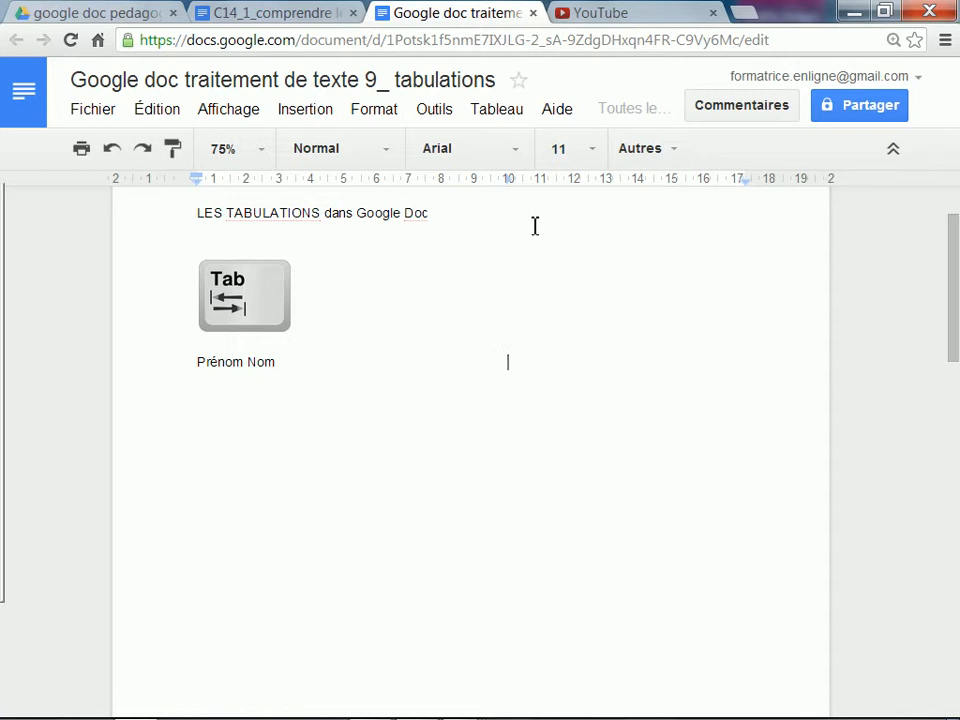
text(date)
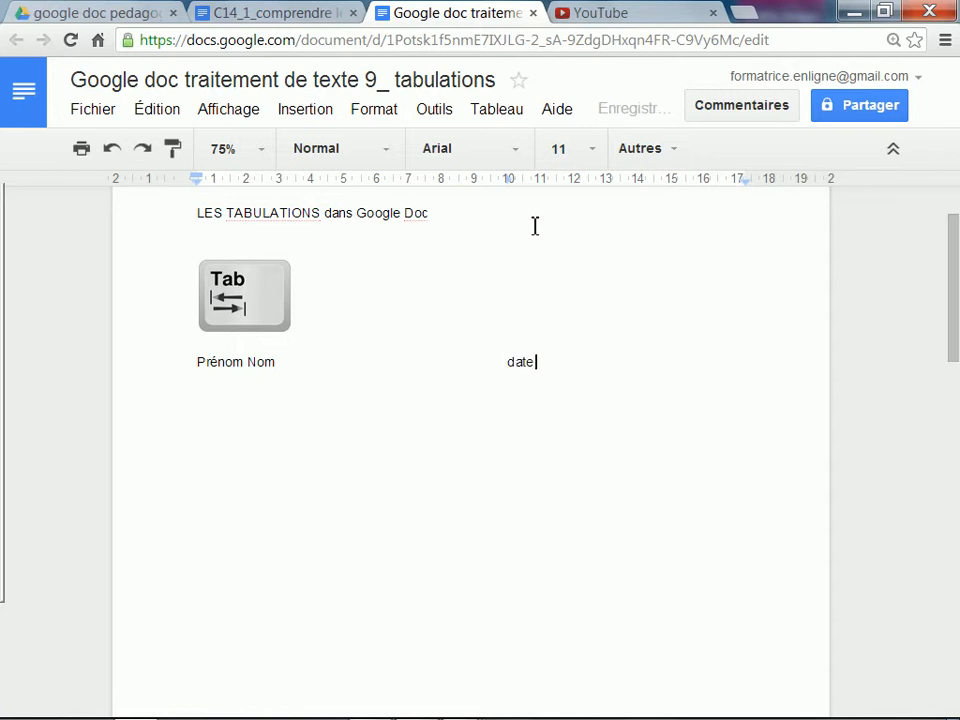
text( : le mercredi 19 novemb)
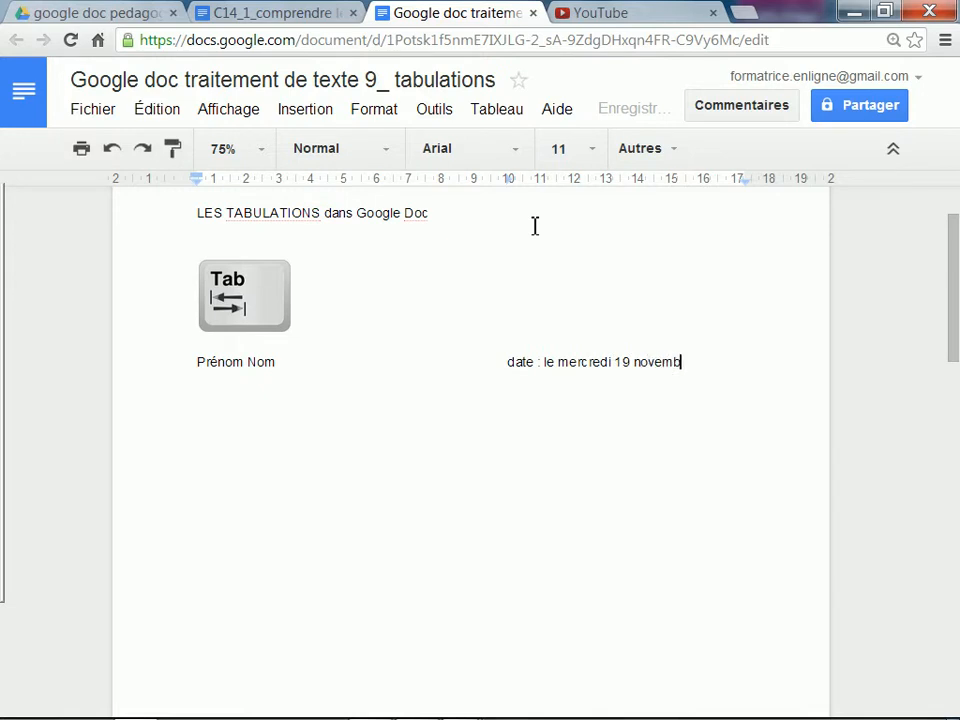
text(re 2013)
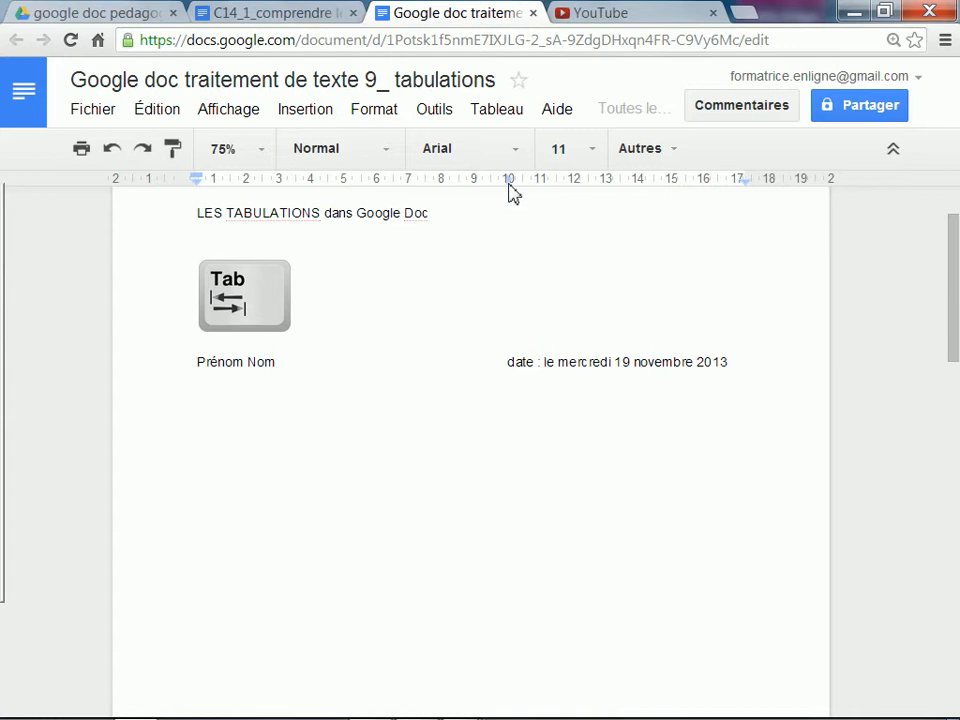
drag(509, 185, 509, 185)
- Add two filler lines, "skjgjgjg" and "skggjgjdf hdh gdi hgekfghegr", and insert a tab at the end of the second
key(Return)
key(Return)
text(skjgjgjg )
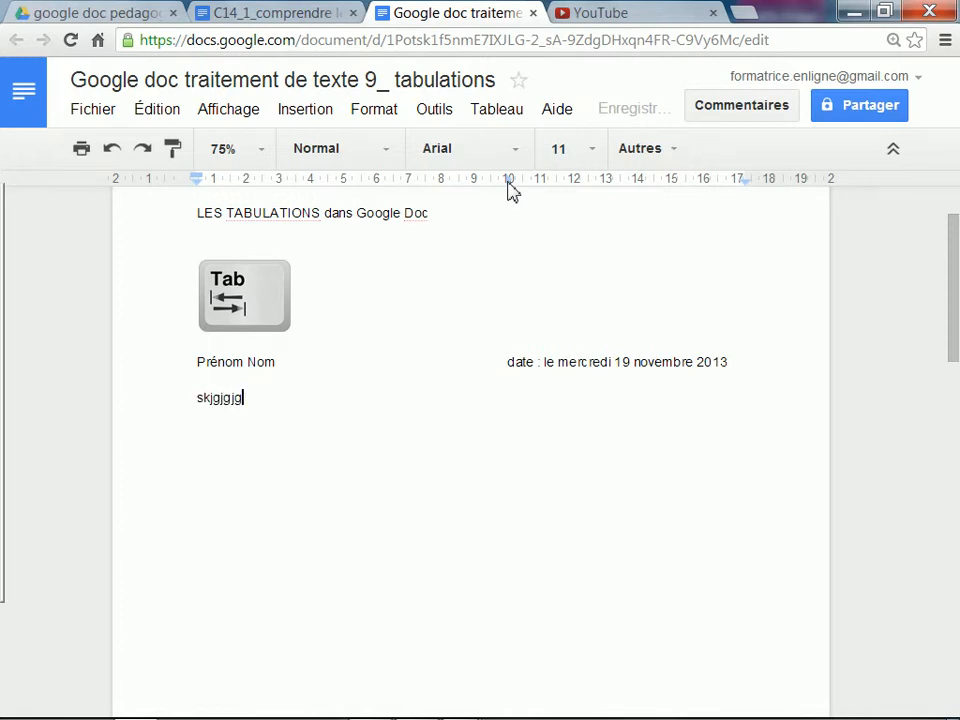
text(skggjgjdf)
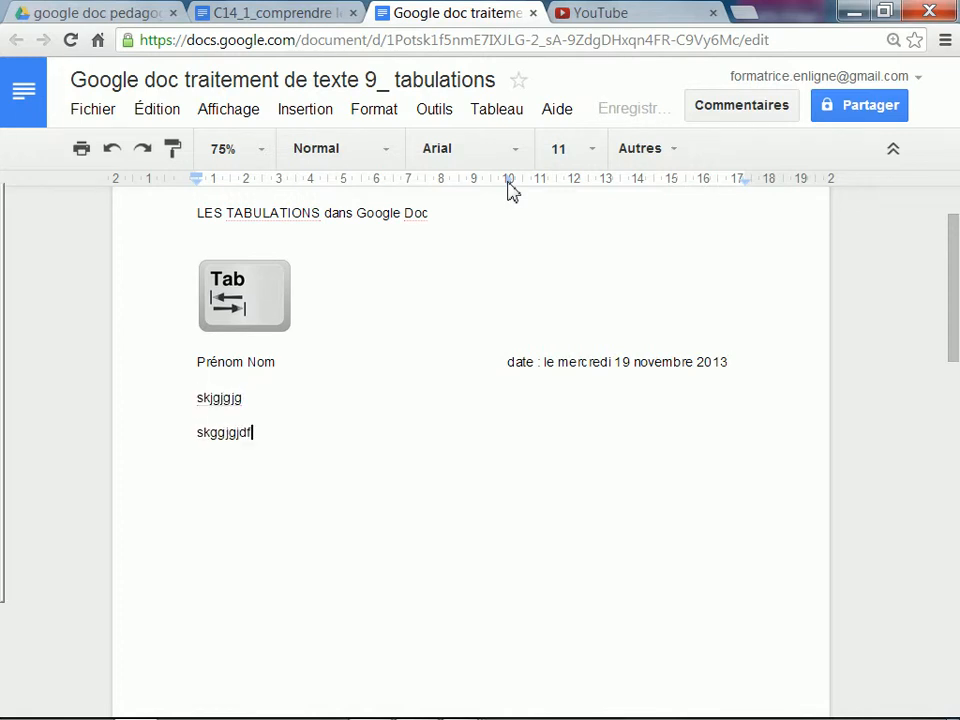
text( hdh gdl)
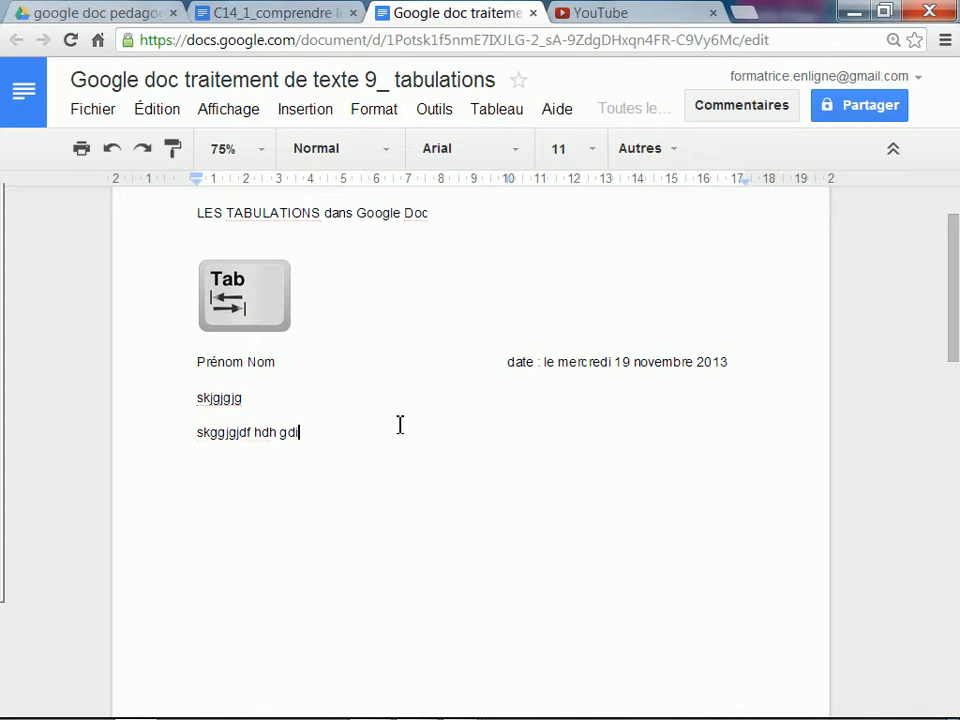
text(hgekfghegr)
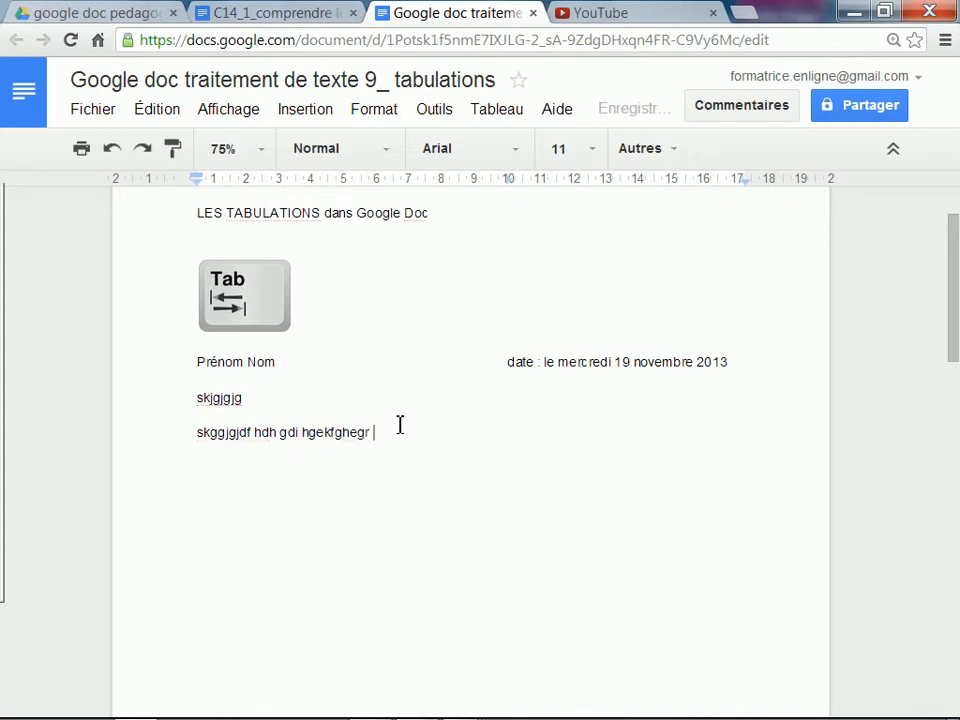
key(Tab)
- Remove the 10 cm left tab stop from the last filler line
click(508, 188)
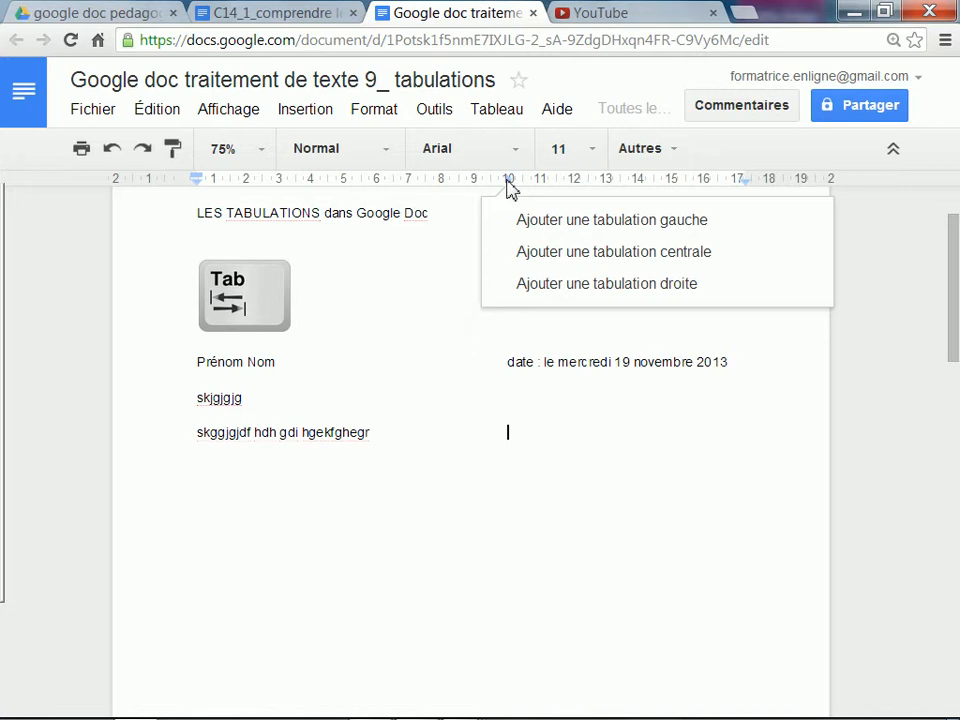
click(590, 438)
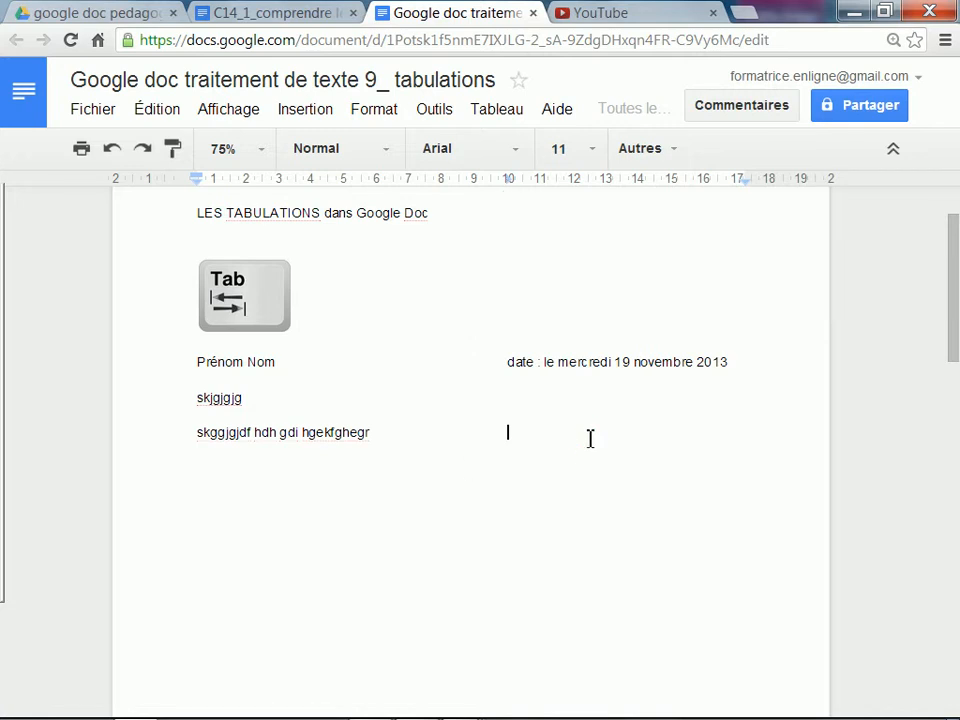
click(516, 403)
drag(159, 364, 211, 461)
click(510, 433)
click(506, 180)
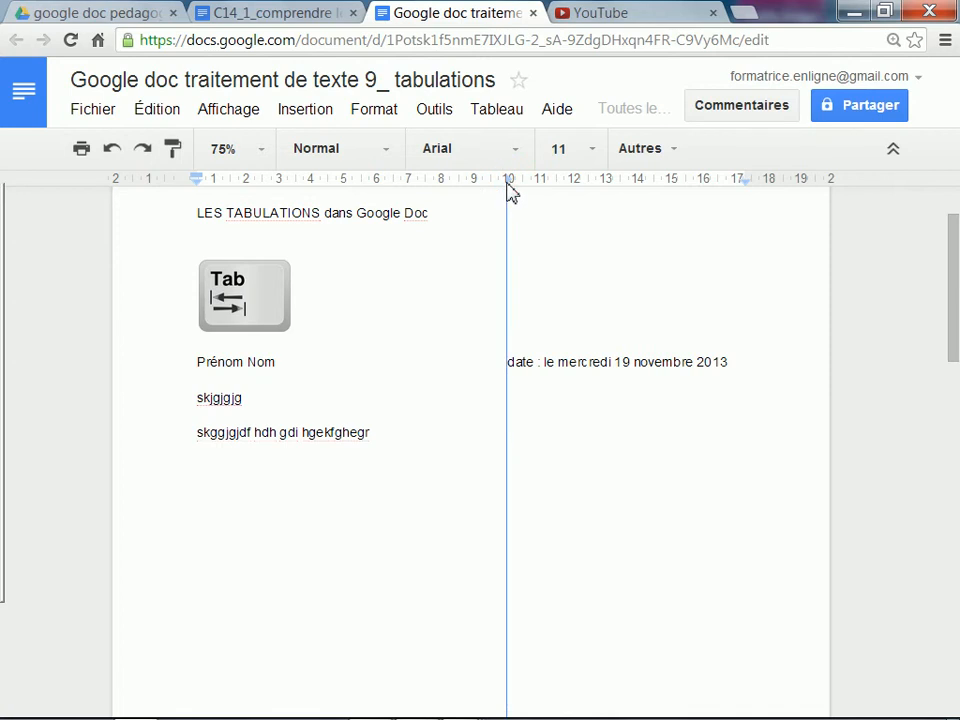
drag(510, 206, 512, 212)
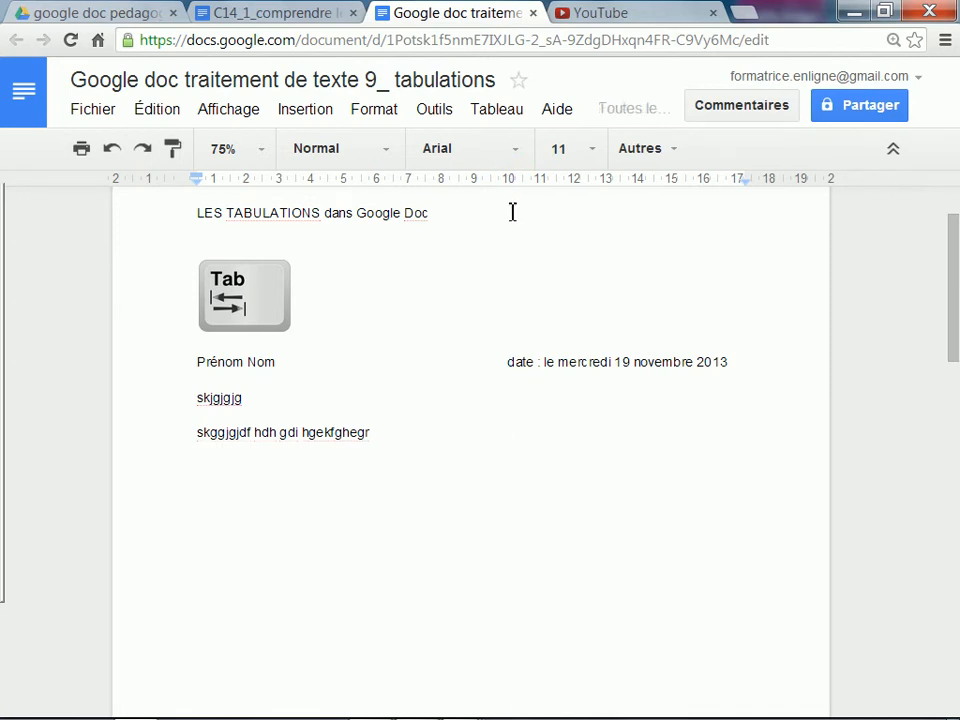
- Enter "Prénom NOM" on a new line and add a center tab stop at about 9.5 cm
key(Return)
text(Prénom NOM)
click(495, 182)
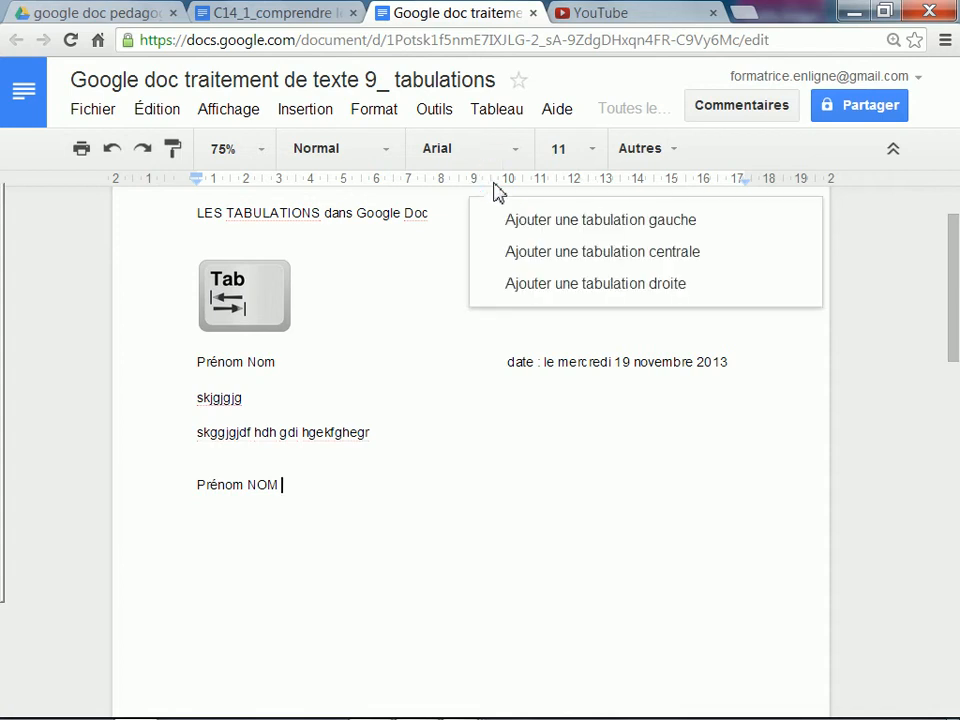
click(514, 252)
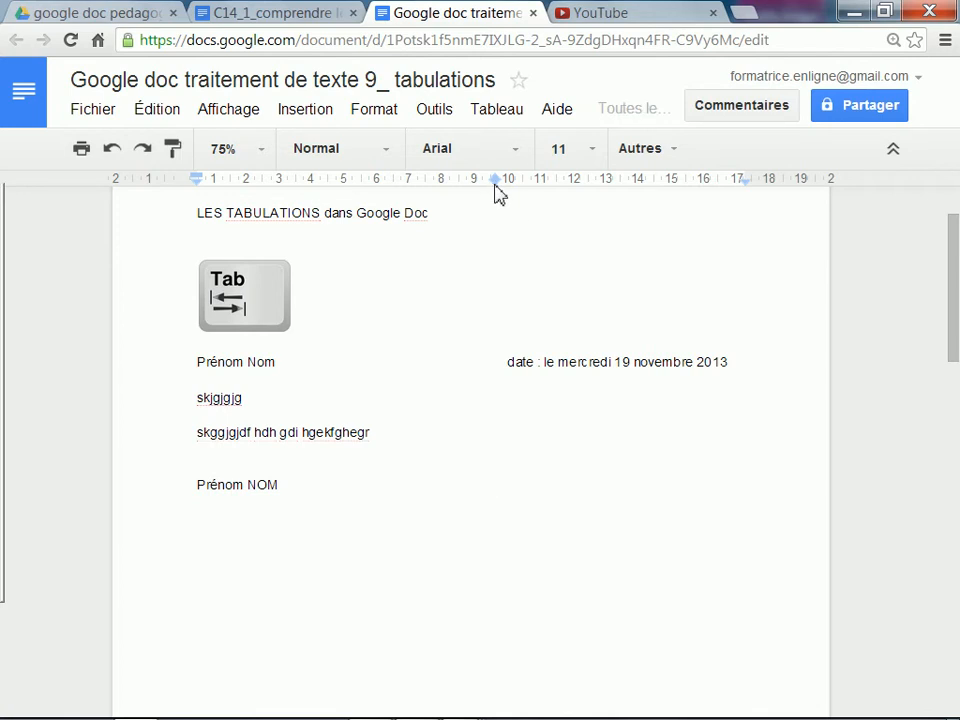
- Enter "Date : le mercredi 19 novembre 2013" centered on the tab stop after "Prénom NOM"
text(Date)
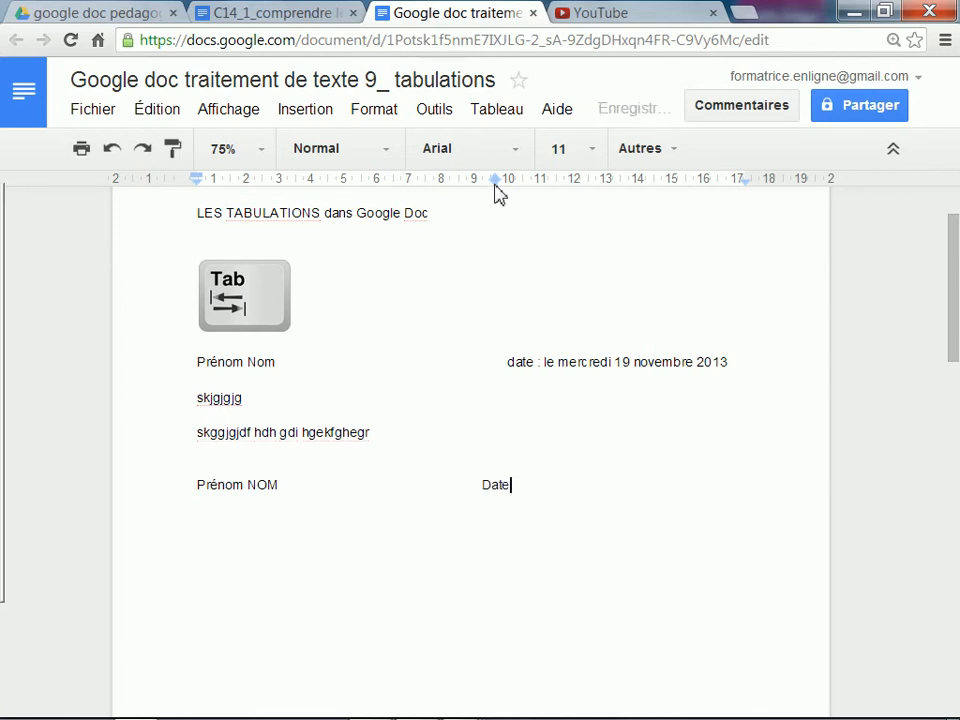
text( : le mercredi 19 )
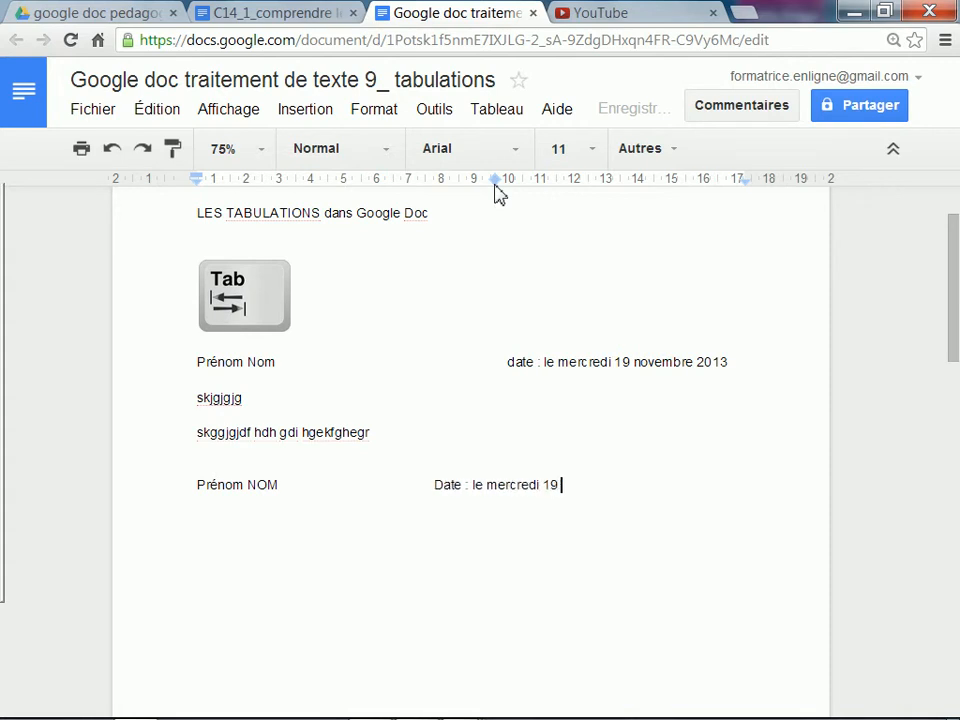
text(novembre 2013)
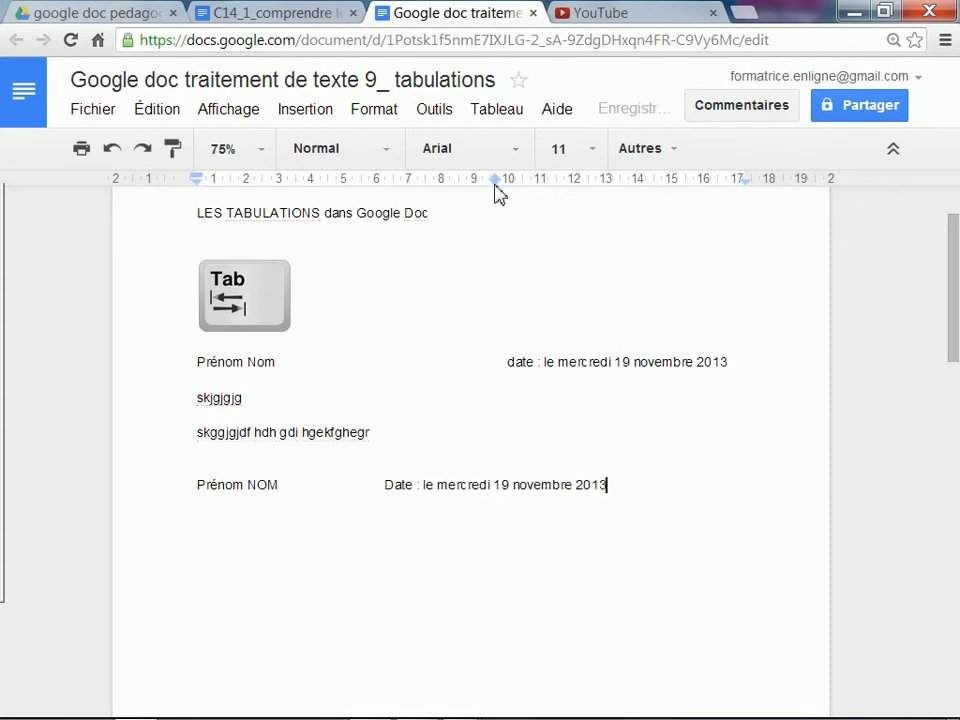
drag(495, 181, 495, 181)
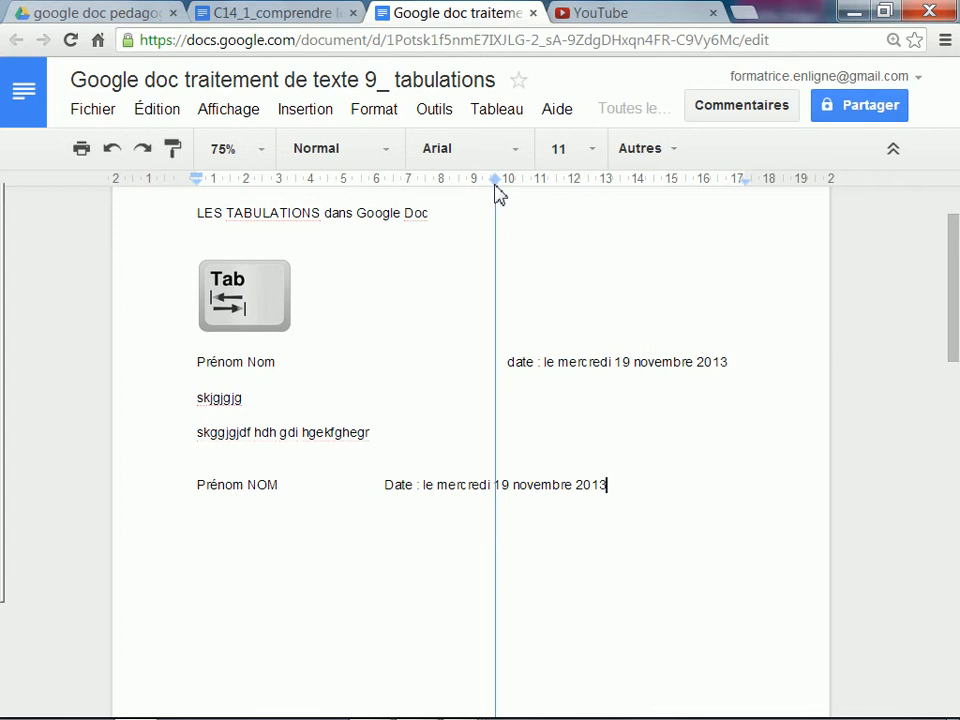
drag(497, 188, 497, 188)
- Start a new line below, remove its center tab stop and enter "Prénom NOM"
key(Return)
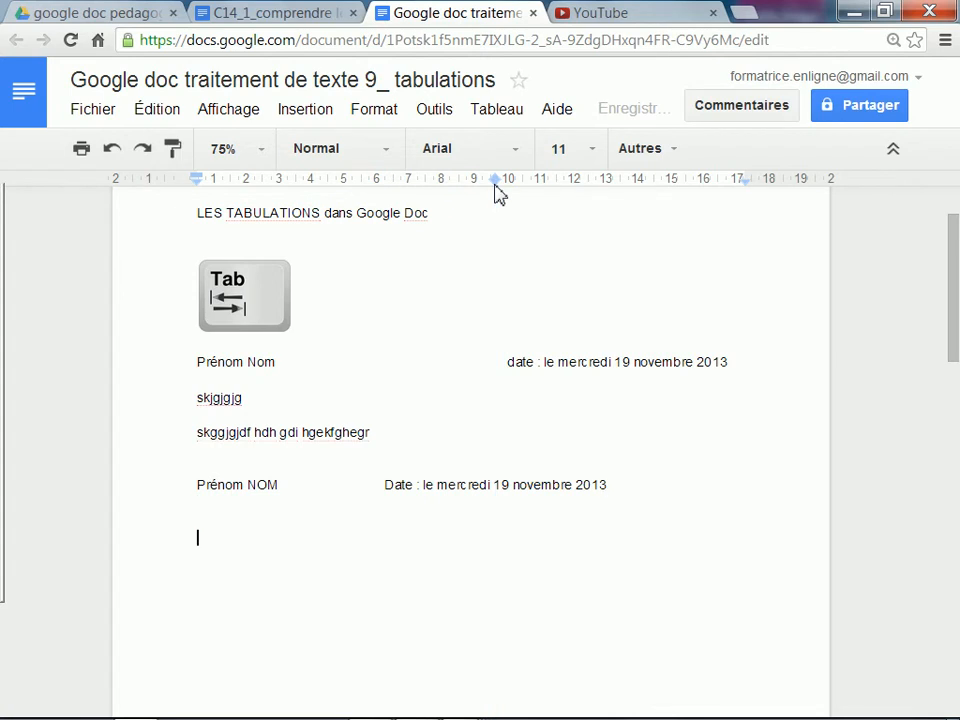
drag(497, 188, 509, 254)
text(Prénom NOM)
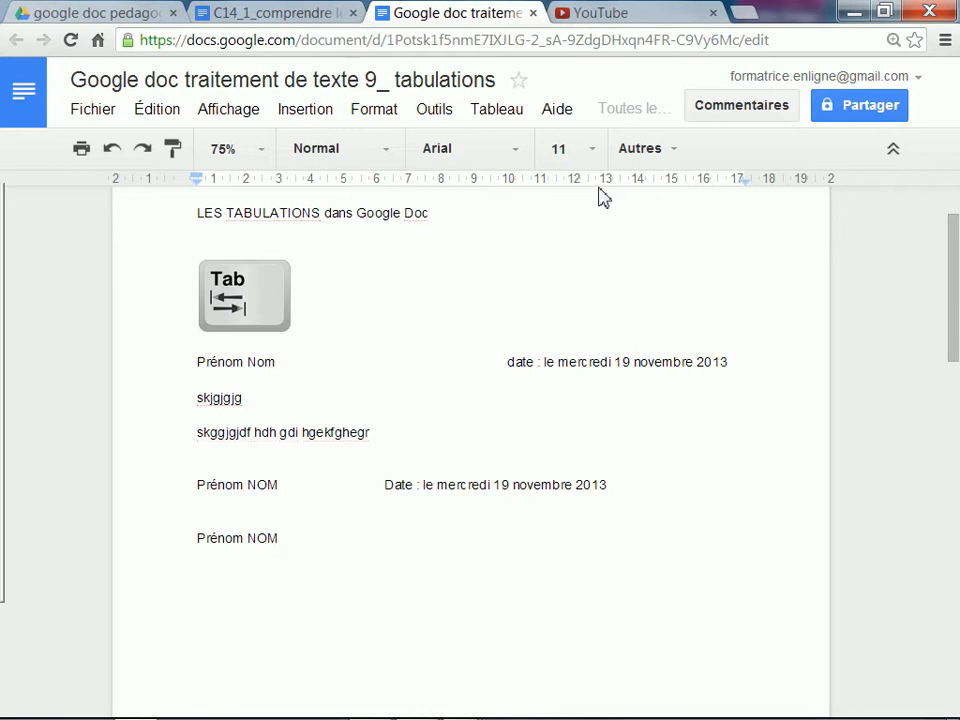
- Add a right tab stop at about 9.5 cm to the new "Prénom NOM" line and tab to it
click(494, 183)
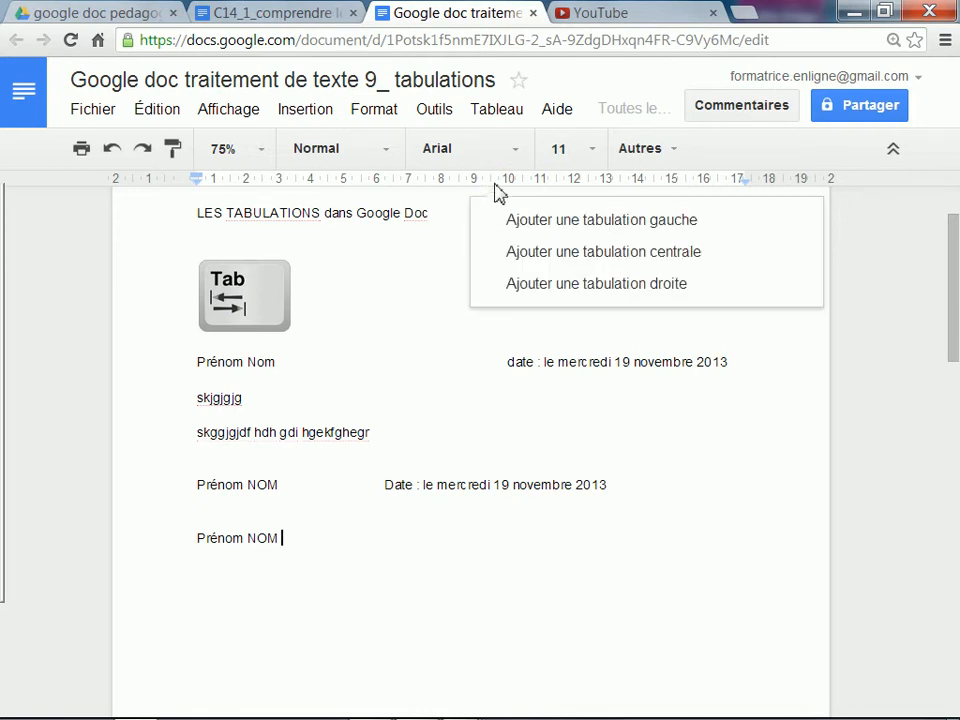
click(526, 290)
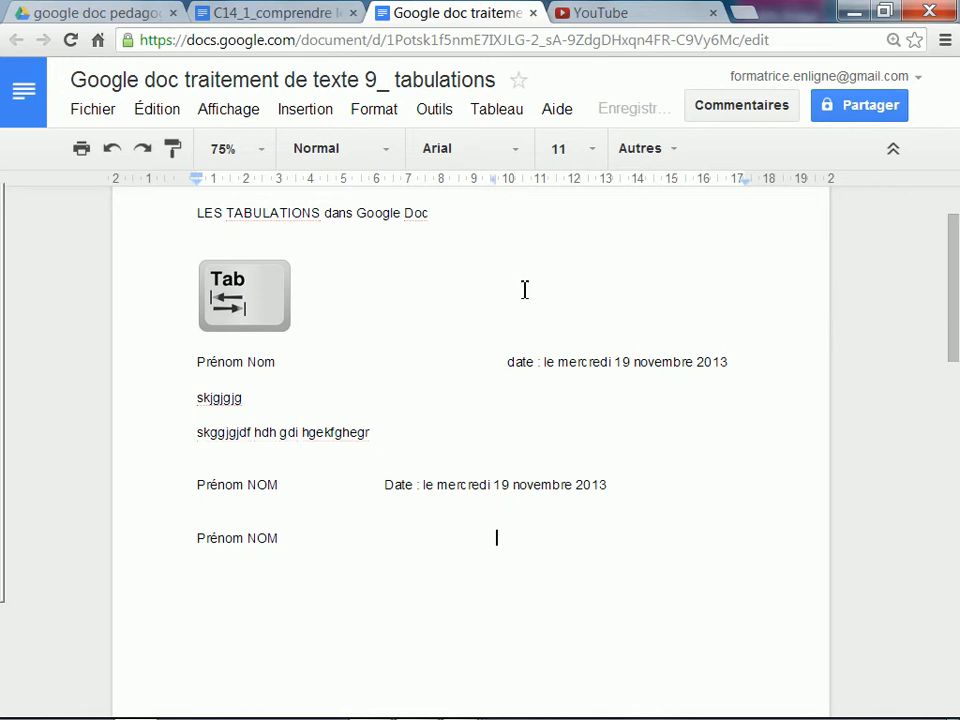
click(494, 180)
drag(498, 187, 498, 187)
- Enter "mercredi 19 nov 2013" aligned to the right tab stop
text(mercredi 19 n)
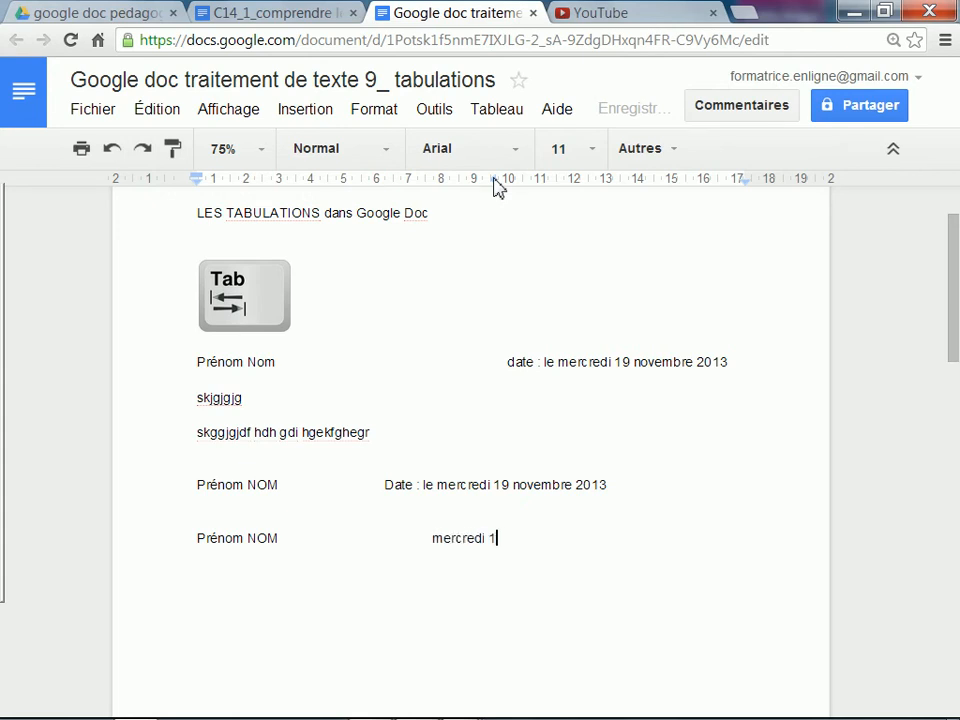
text(ob)
key(BackSpace)
text(v )
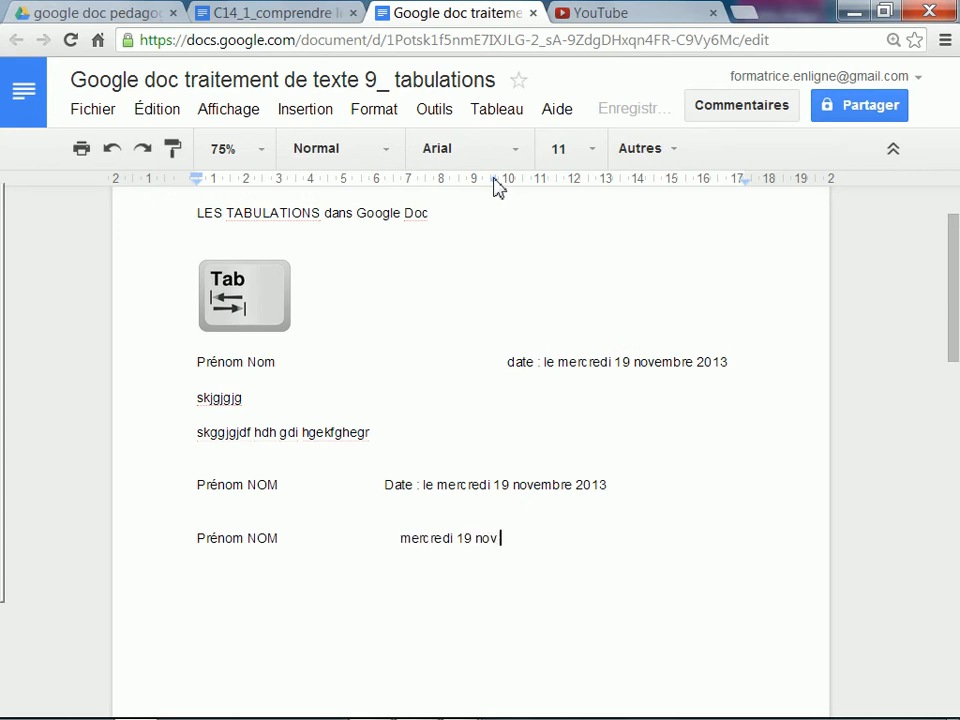
text(2013)
drag(494, 180, 510, 191)
click(581, 324)
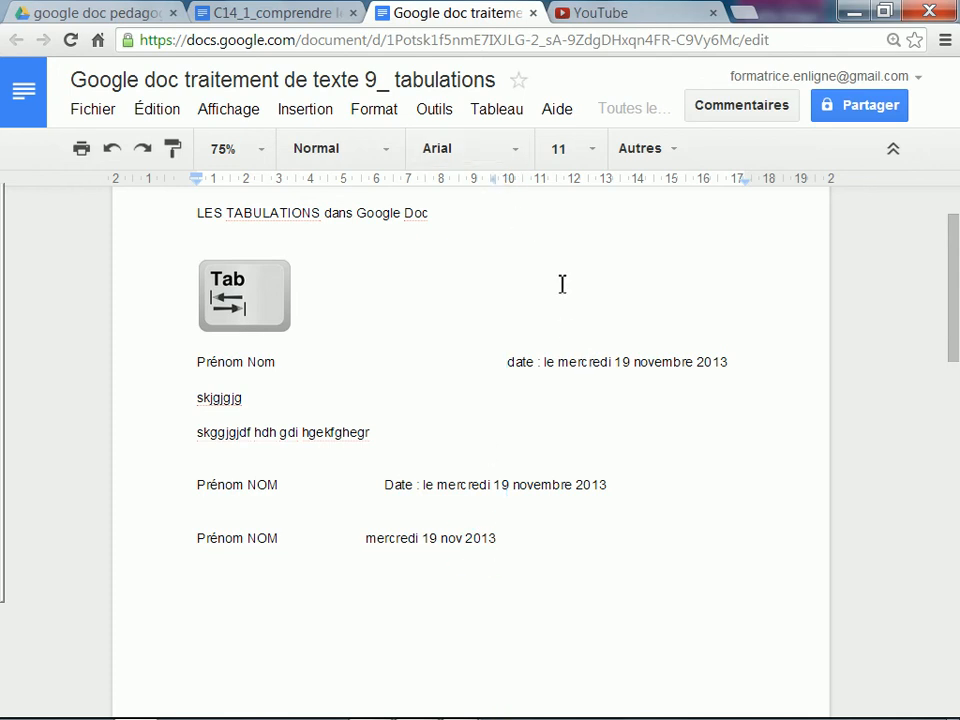
click(579, 188)
click(578, 186)
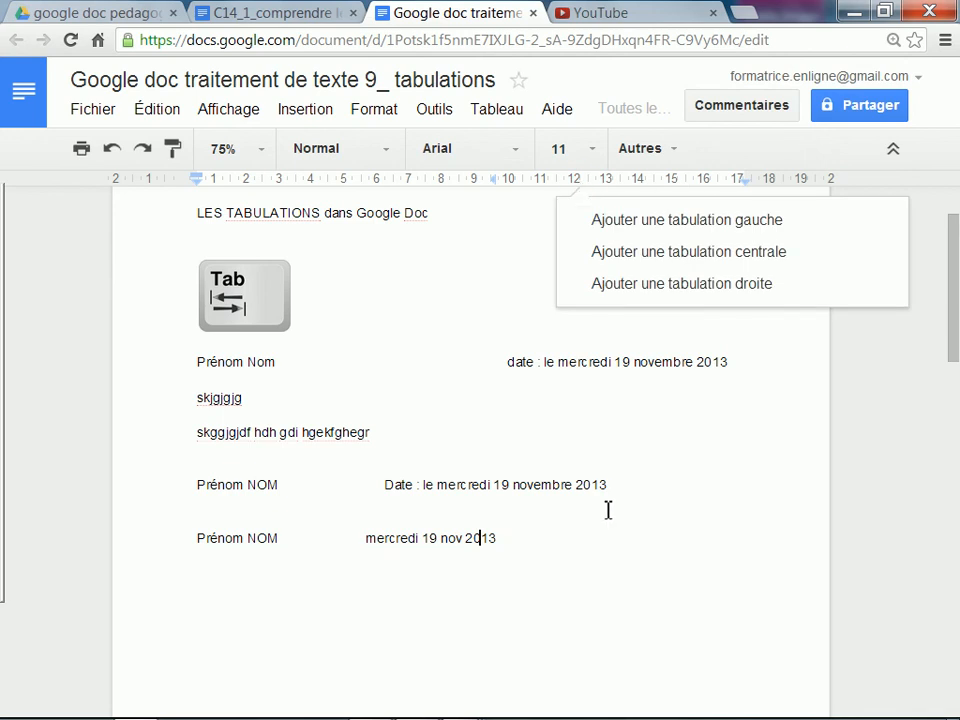
- Start a new line after the right-aligned date and remove the right tab stop from it
click(602, 550)
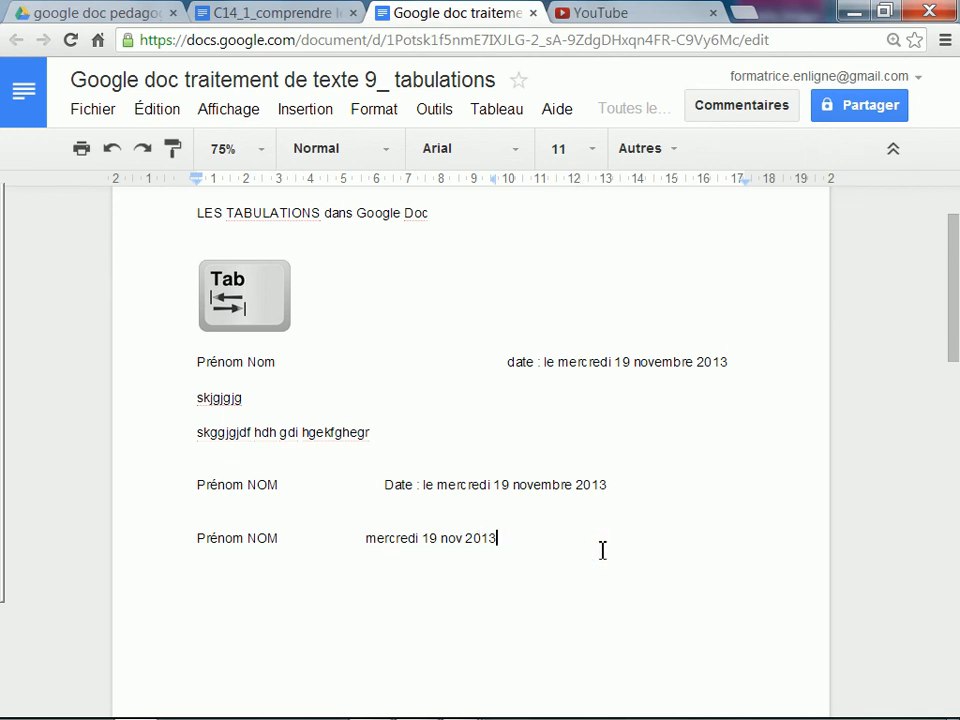
key(Return)
drag(494, 179, 508, 240)
- Enter "Objet : dossier Machin" on the new line
text(Objet)
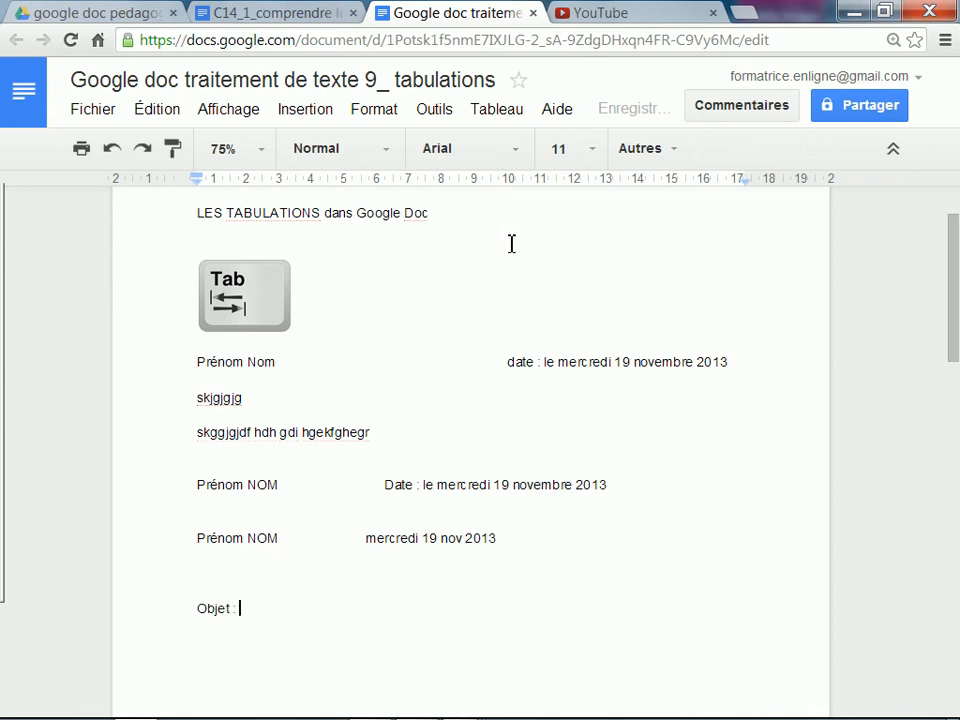
text( : dossier Mach)
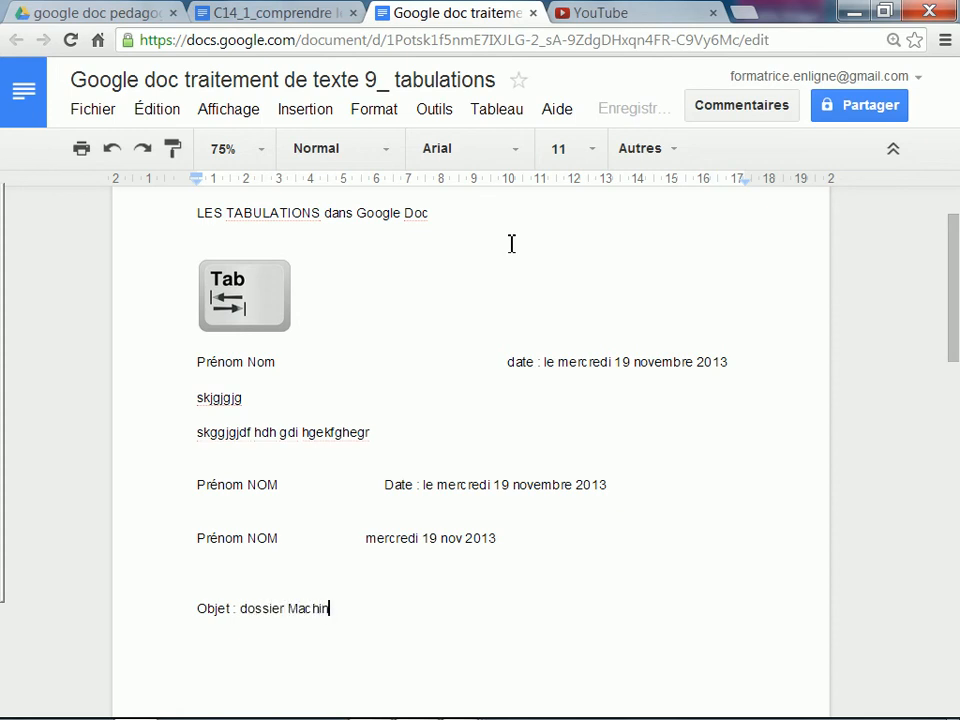
text(in)
- After a tab, enter "Destinataire :" with the recipient's title and name, and align it with a left tab stop at 9 cm
key(Tab)
text(Destinataire : Me)
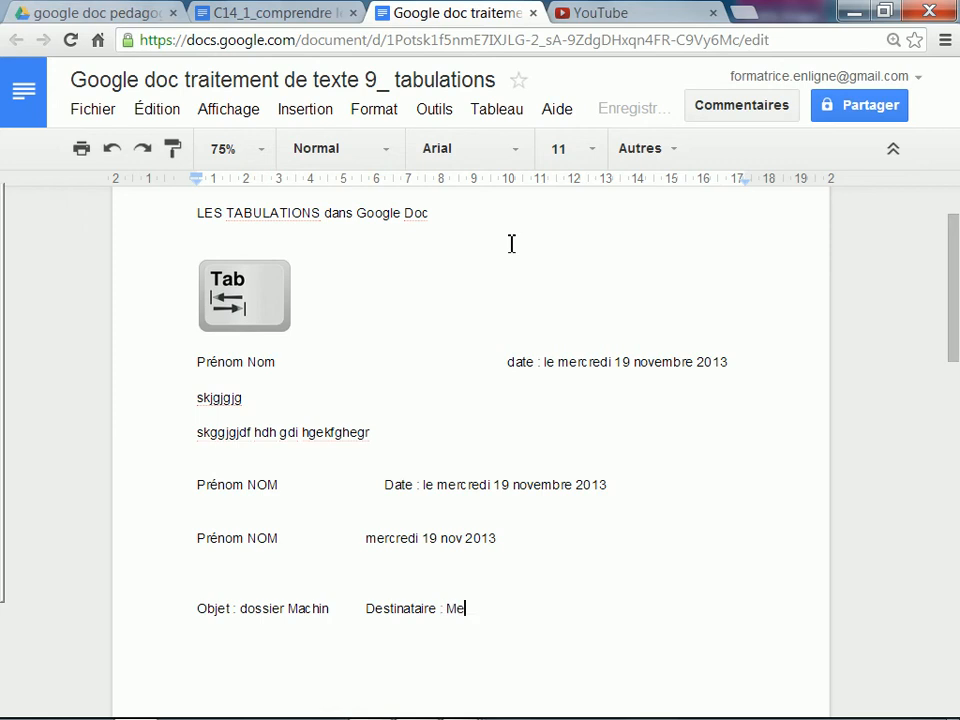
text( Martin)
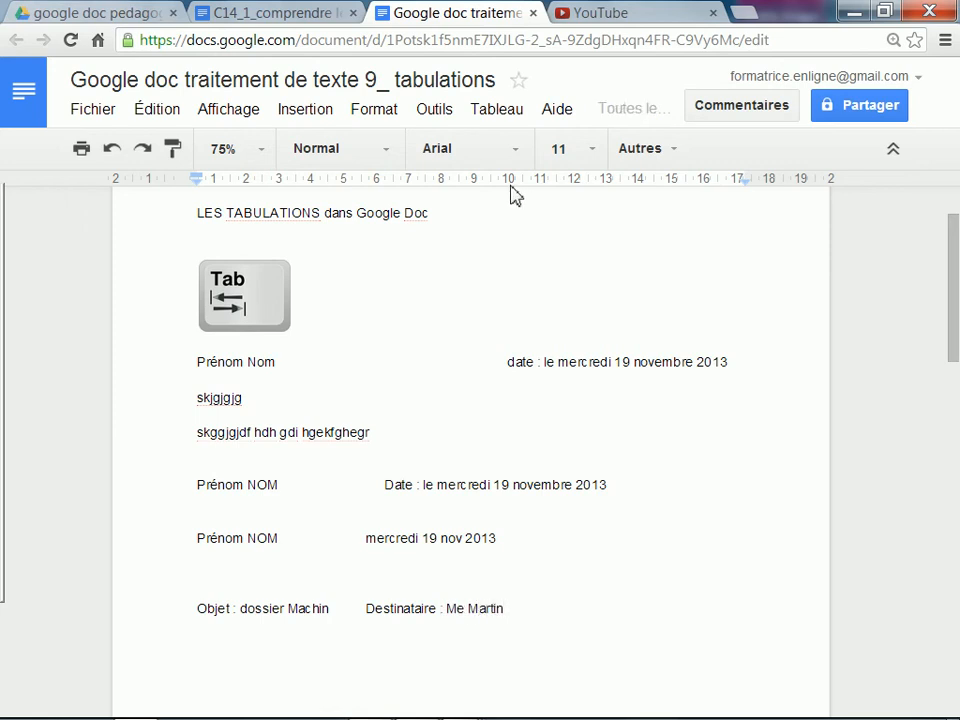
click(472, 180)
click(495, 222)
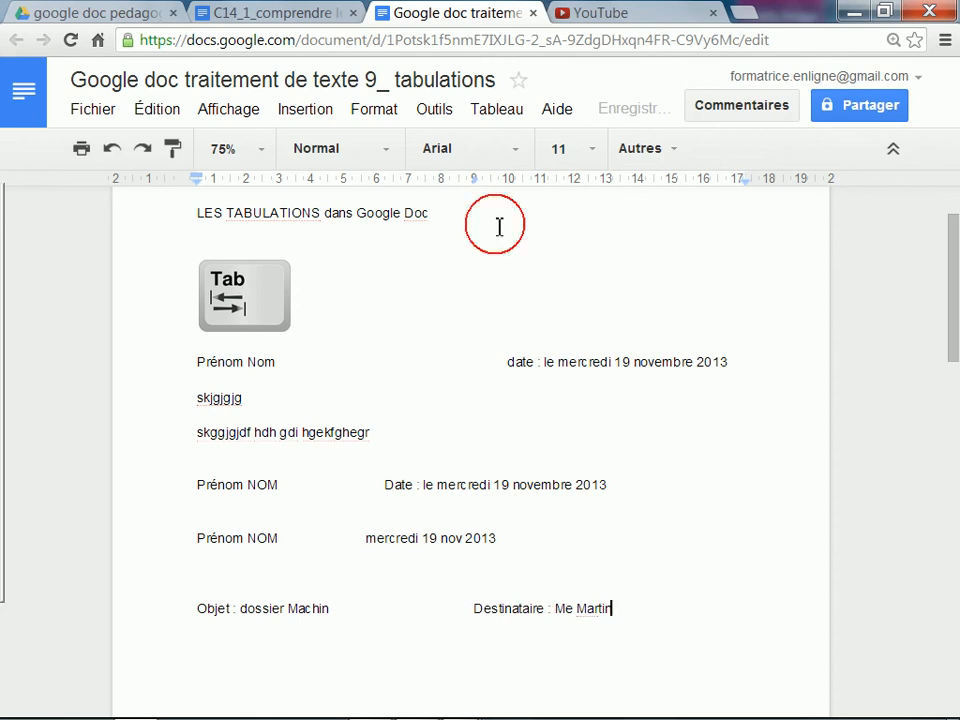
- Move the left tab stop of the "Objet" line to 8 cm and then to between the 10 and 11 cm marks
drag(475, 181, 476, 189)
click(639, 614)
drag(476, 189, 446, 189)
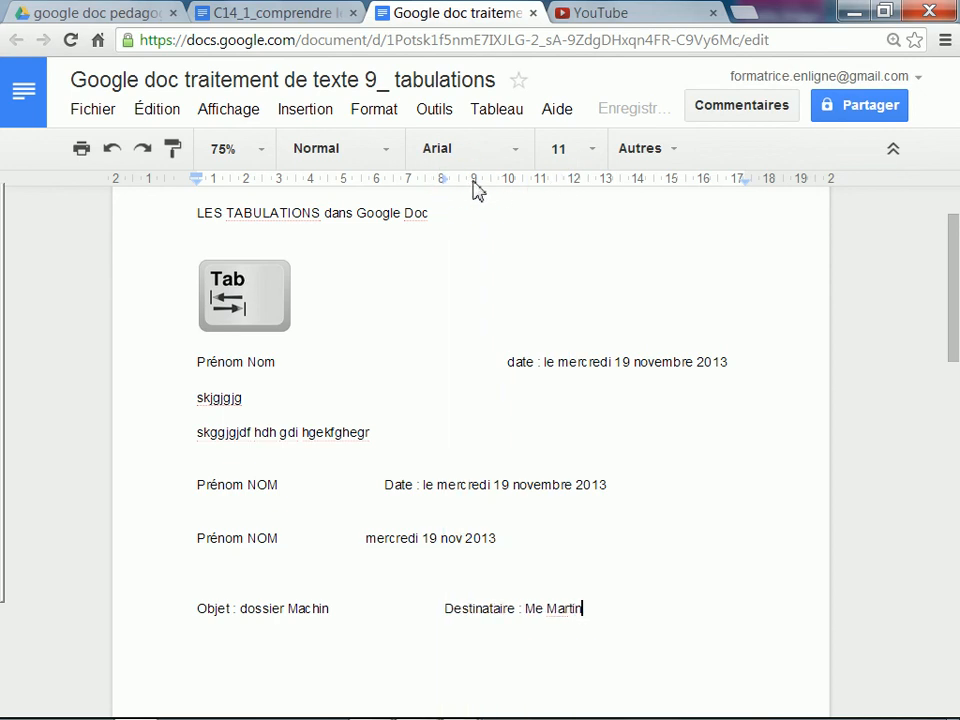
click(476, 185)
click(444, 184)
drag(443, 182, 520, 196)
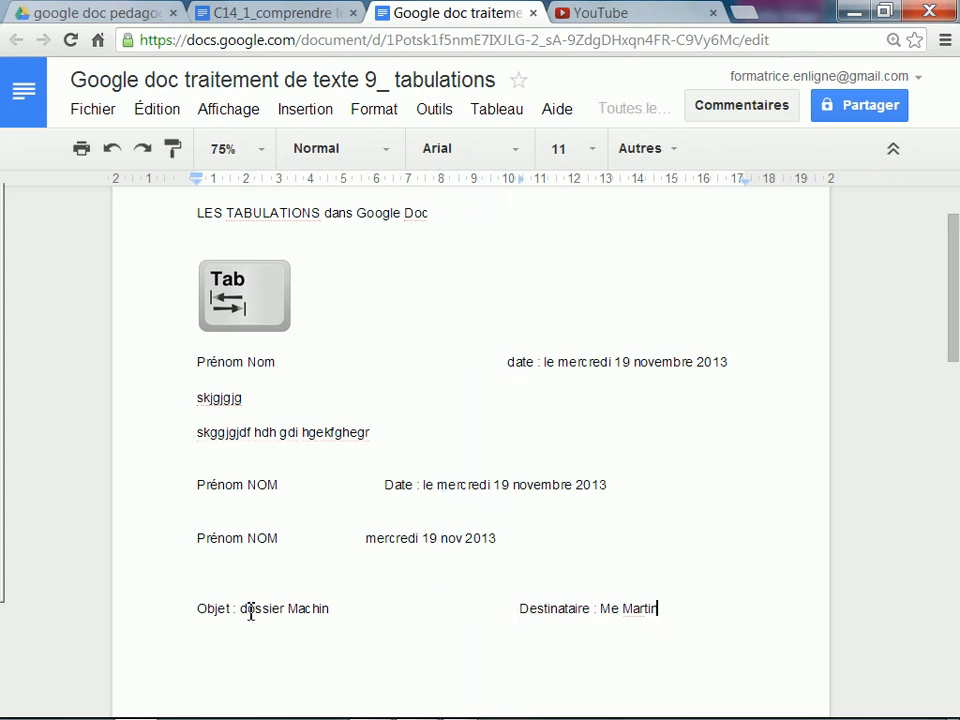
- Add a line reading "sujet : truc" and, after a tab, the recipient's street address
key(Return)
text(sujet : tr)
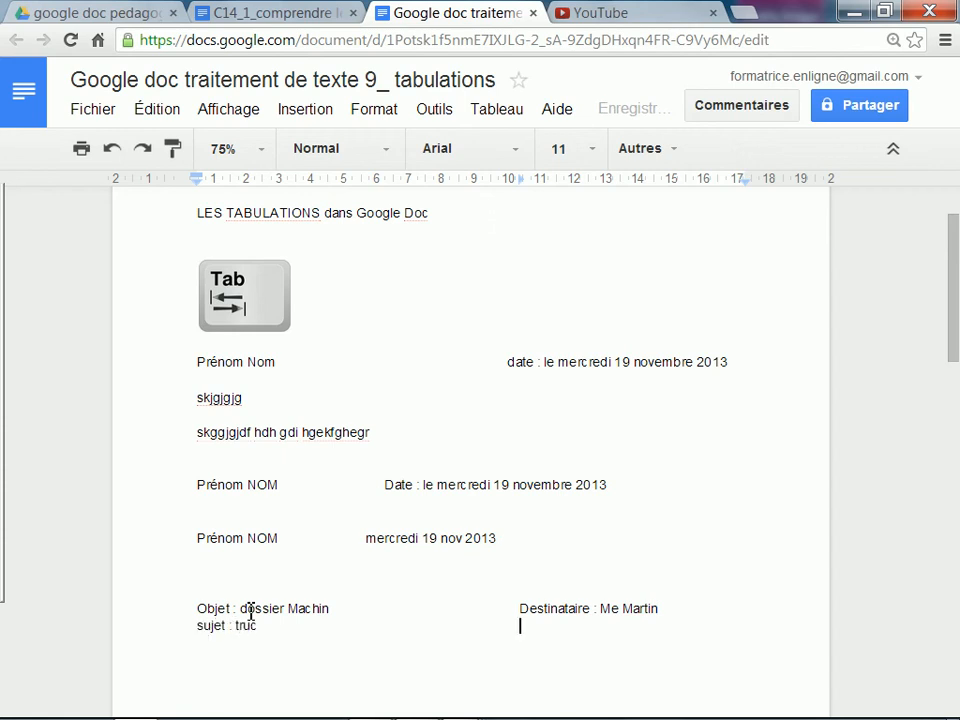
text(uc)
key(Tab)
text(Rue principale)
- Add a line reading "Références : trxjhsur" and, after a tab, the recipient's postcode and city
key(Return)
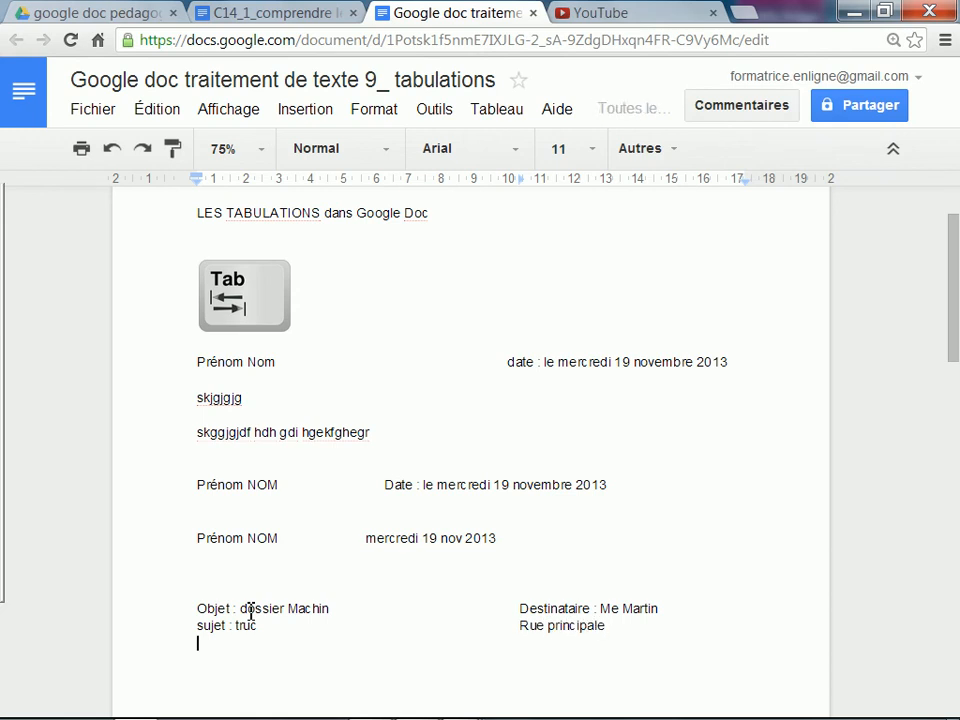
text(Références)
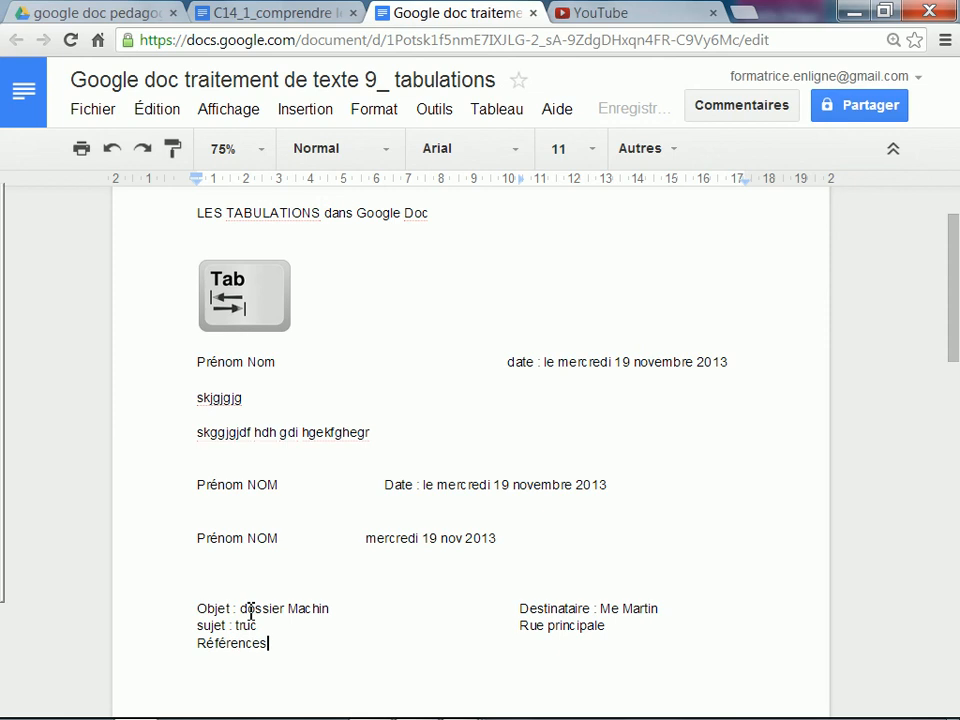
text( : trxjhsur)
key(Tab)
text(34000 MONTPELLIER)
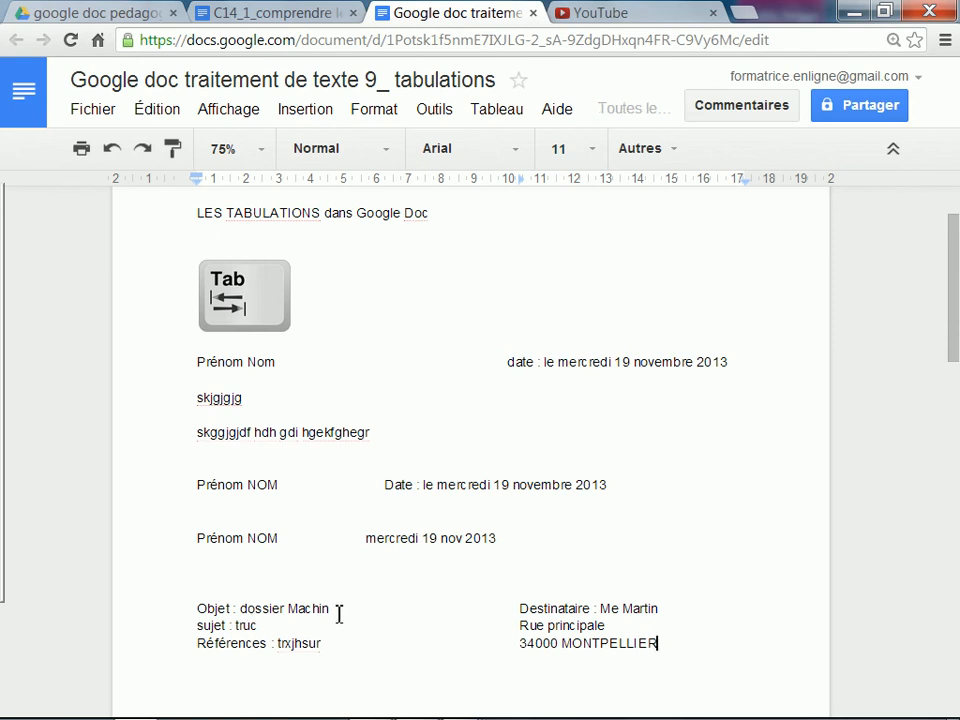
- Highlight the tab gap in each of the "Objet", "sujet" and "Références" lines in turn to examine the alignment
drag(339, 613, 485, 614)
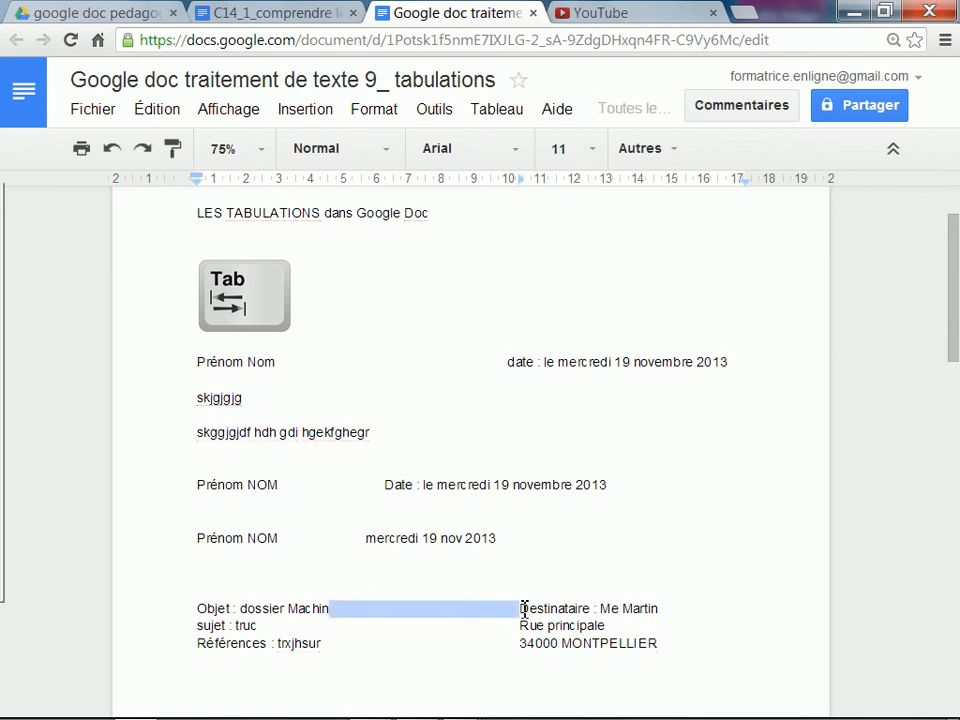
click(520, 607)
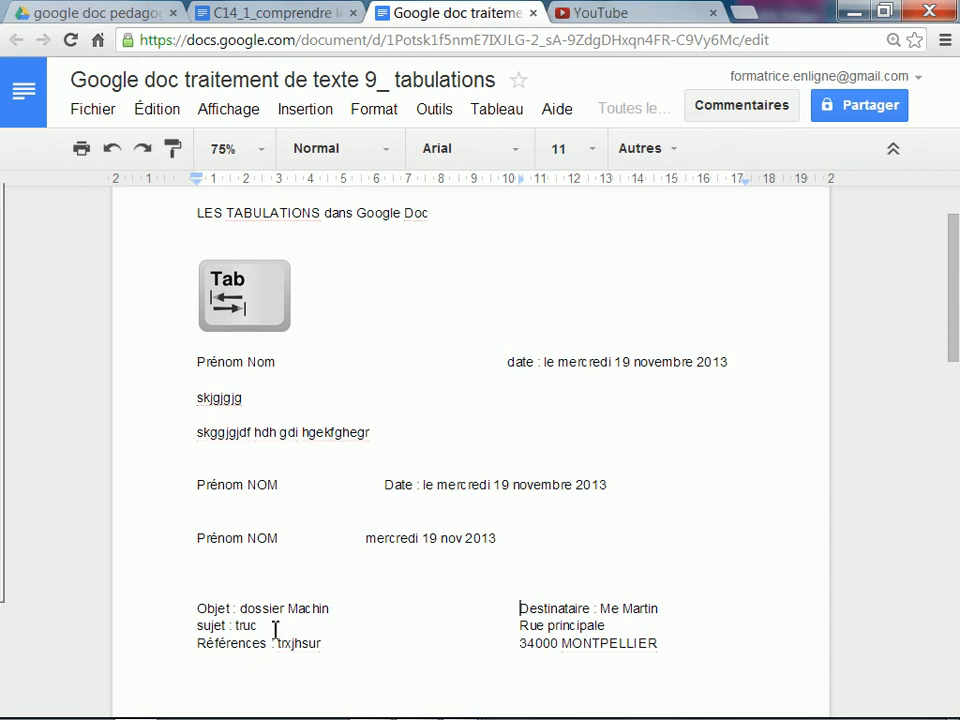
drag(260, 625, 471, 628)
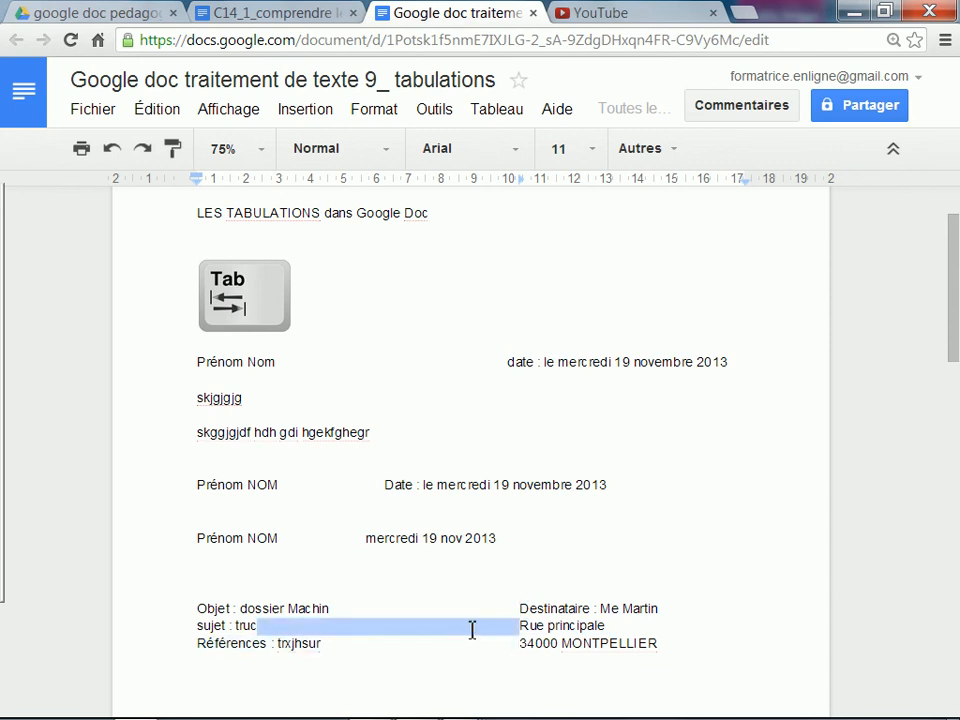
drag(352, 640, 469, 646)
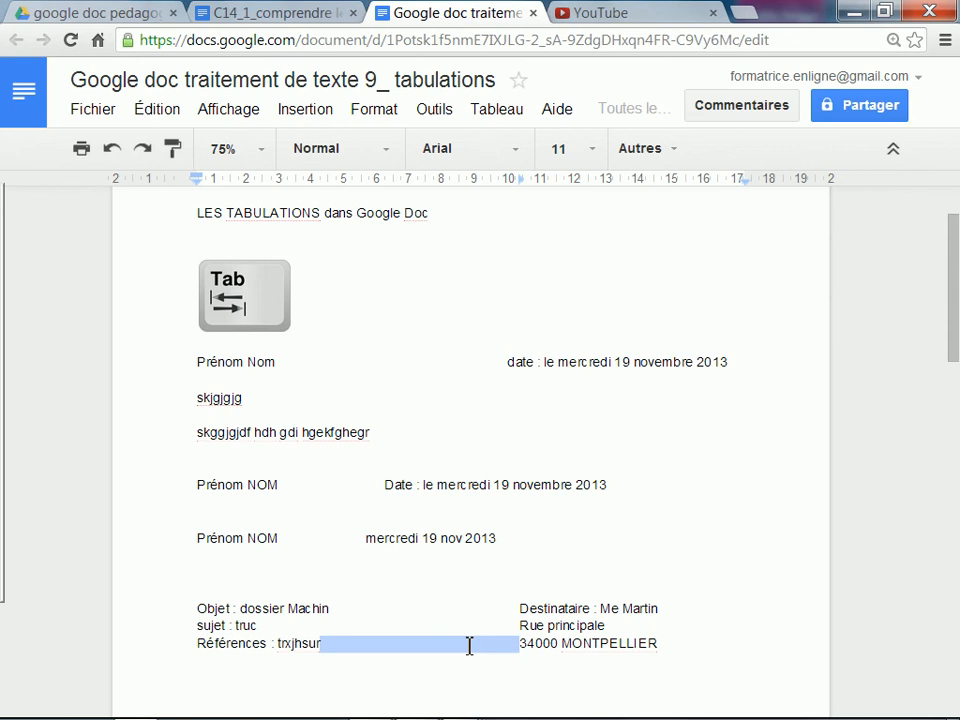
click(521, 609)
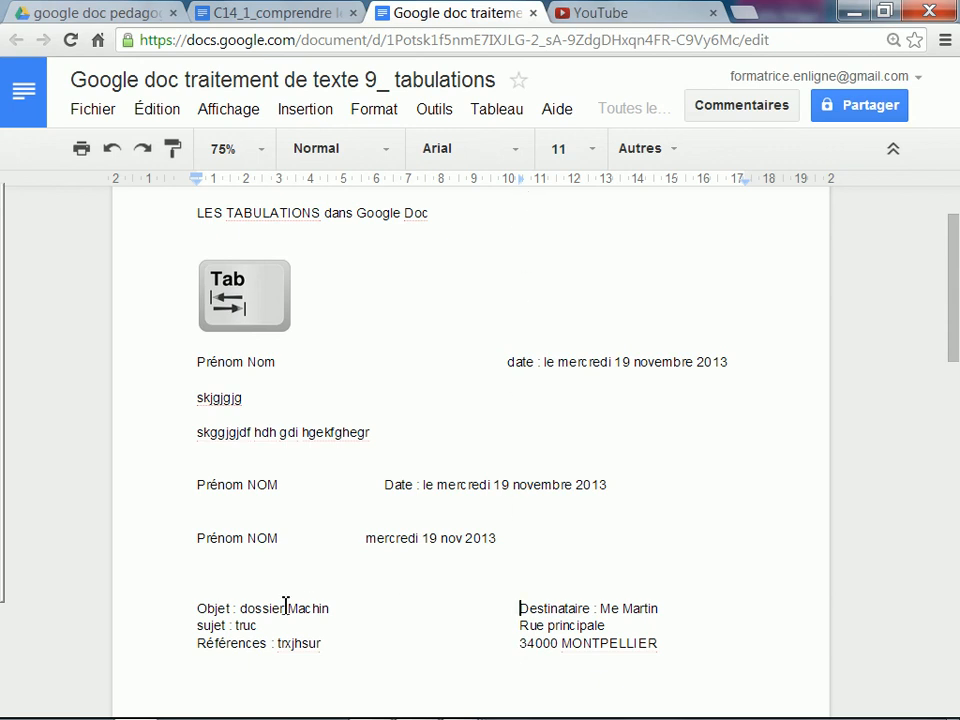
- Select the "Objet", "sujet" and "Références" lines together and remove their left tab stop
click(171, 631)
drag(171, 631, 180, 658)
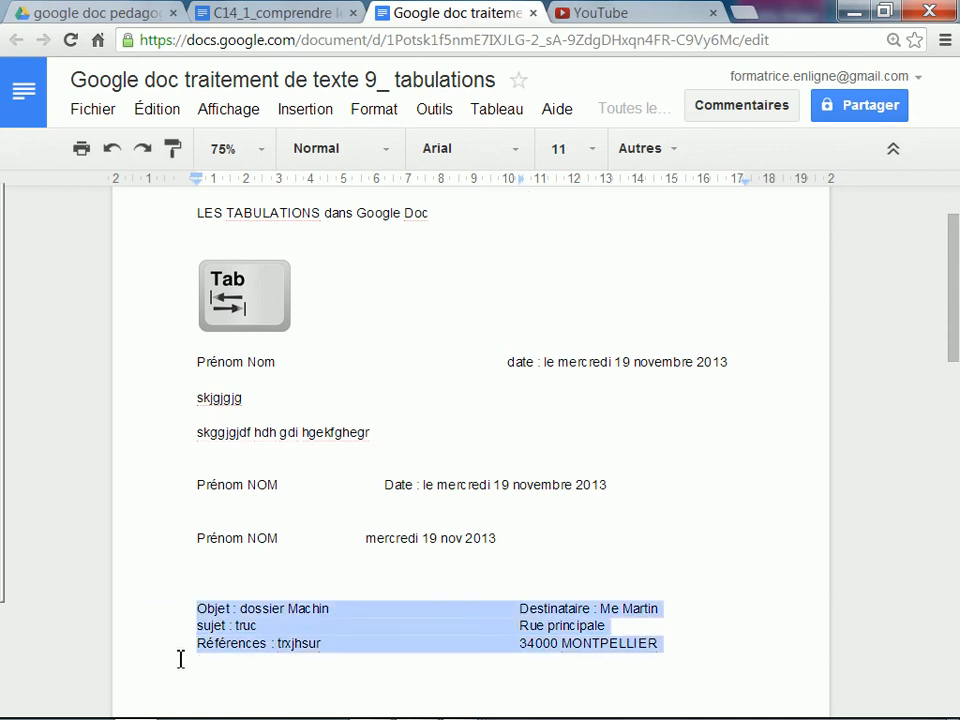
mouse_move(519, 181)
mouse_down()
mouse_move(502, 192)
mouse_move(525, 201)
mouse_up()
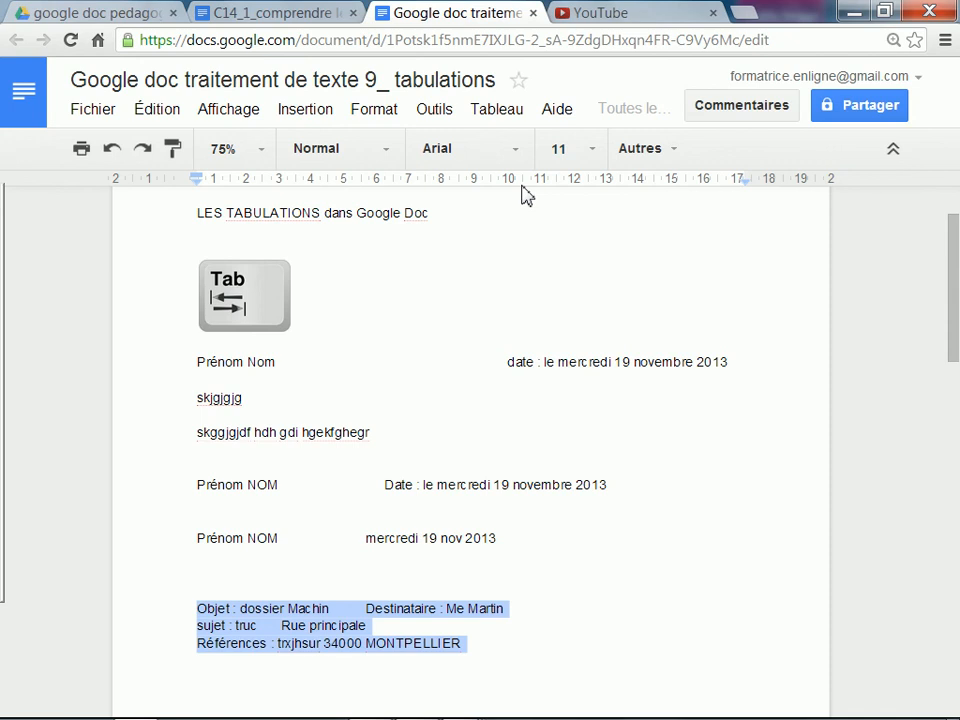
- Add a left tab stop just past the 10 cm mark to the three selected lines
click(520, 182)
click(538, 222)
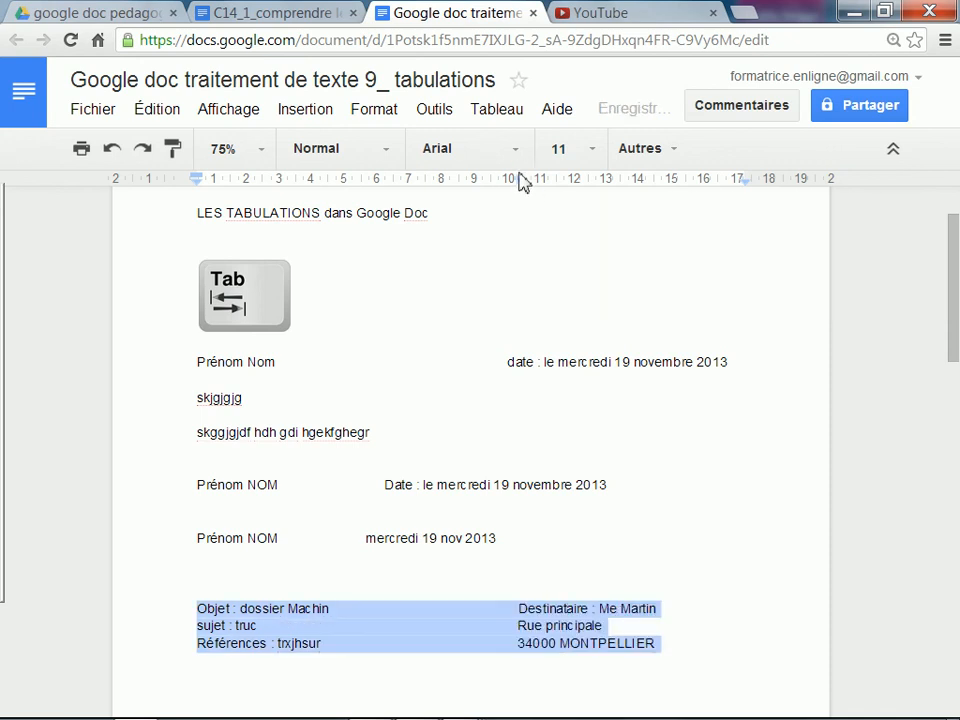
drag(518, 186, 522, 190)
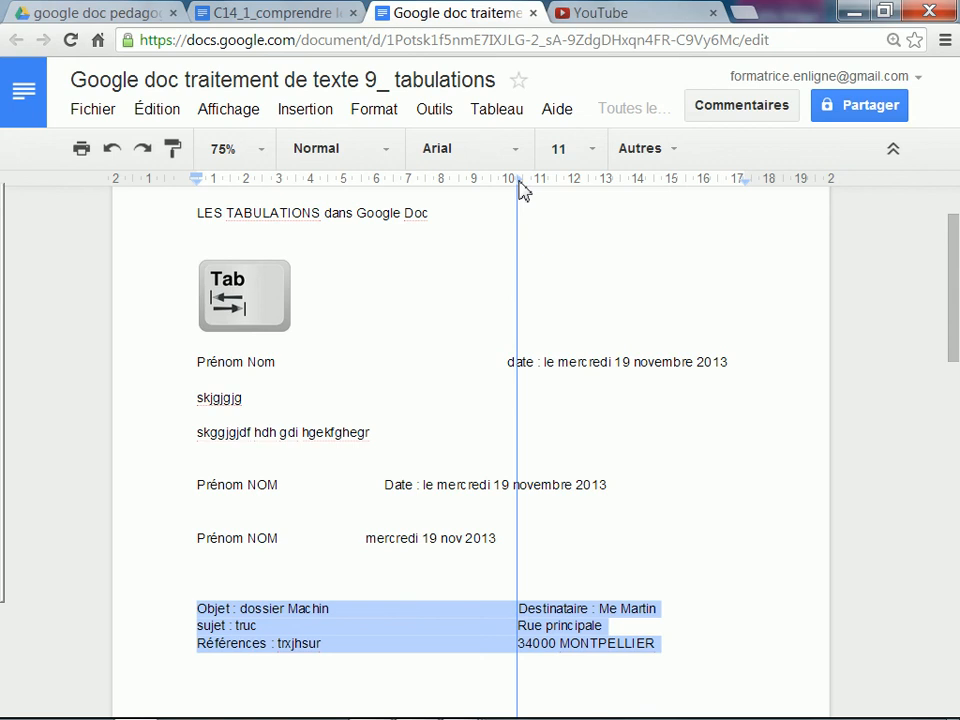
drag(520, 190, 520, 190)
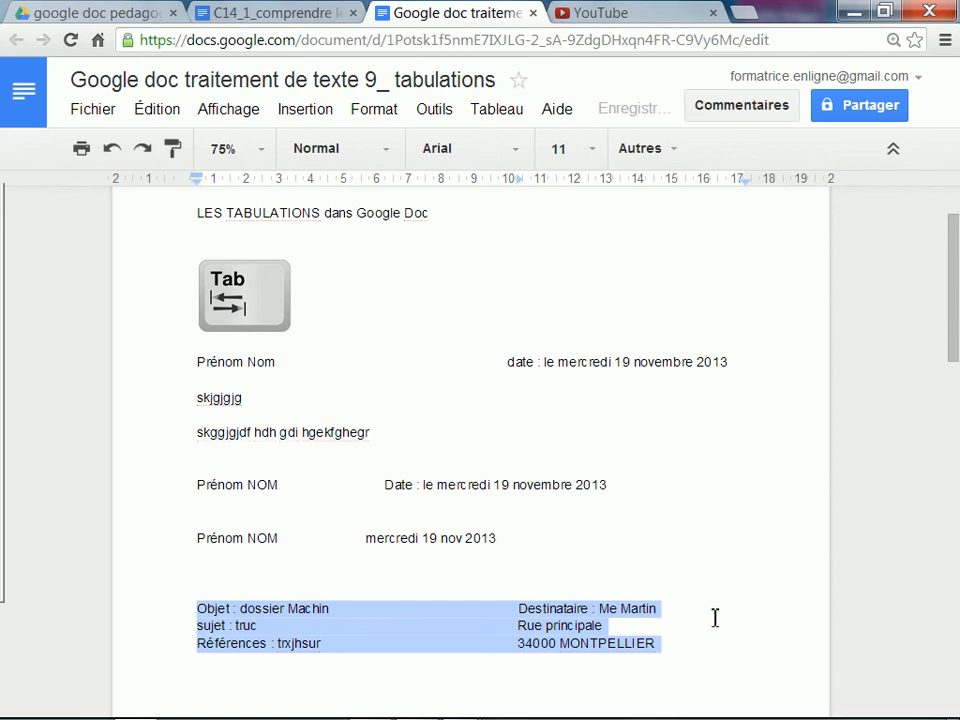